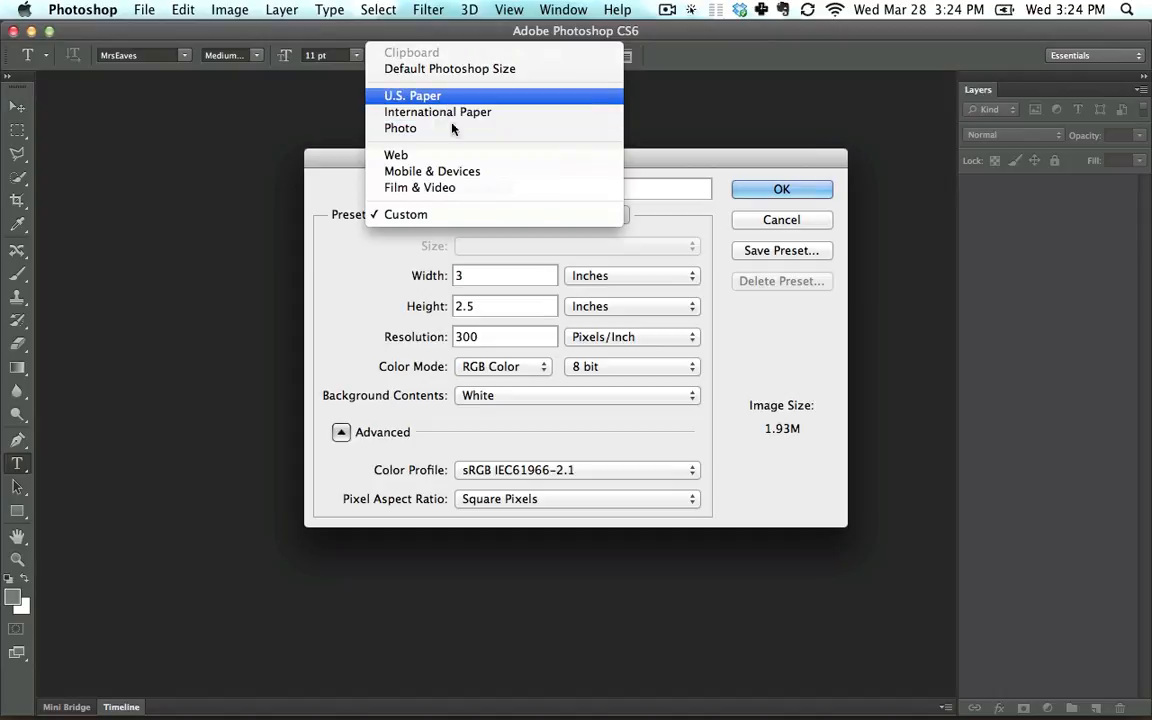
Step: Create a new document 3 inches wide and 2.5 inches high at 300 pixels/inch, in RGB Color with a white background
{"action": "left_click", "coordinate": [420, 96]}
{"action": "left_click_drag", "start_coordinate": [488, 272], "coordinate": [404, 273]}
{"action": "type", "text": "3"}
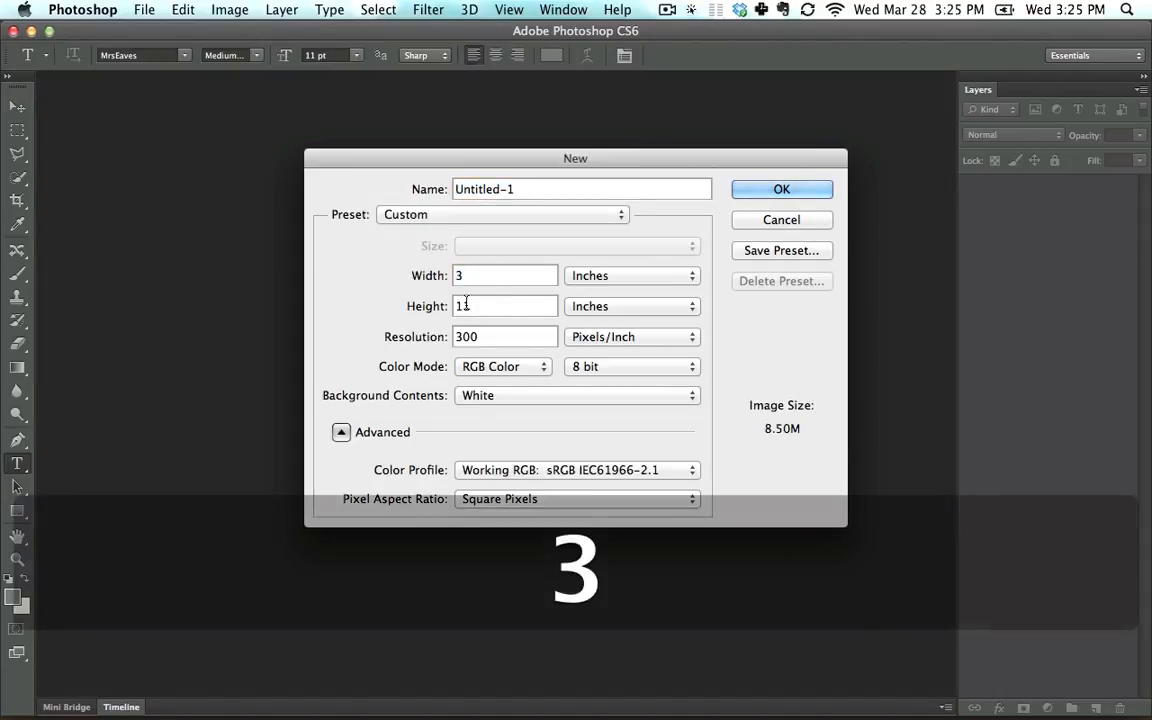
{"action": "left_click_drag", "start_coordinate": [482, 306], "coordinate": [411, 302]}
{"action": "type", "text": "2.5"}
{"action": "key", "text": "Tab"}
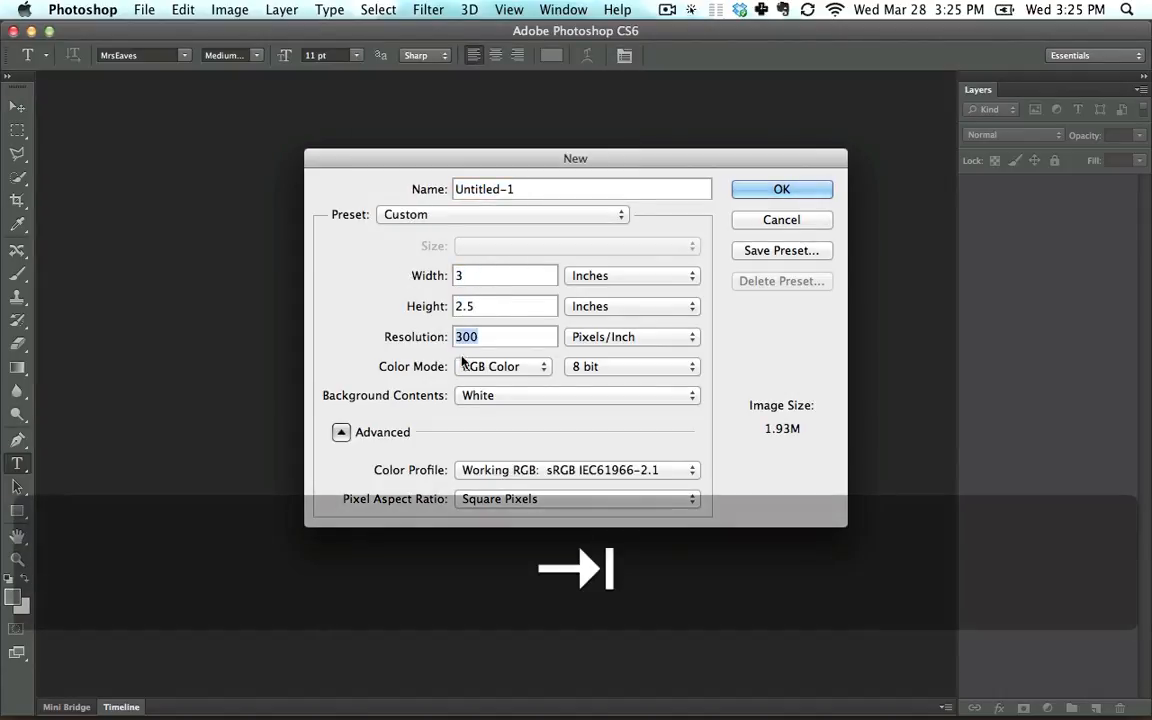
{"action": "left_click", "coordinate": [339, 432]}
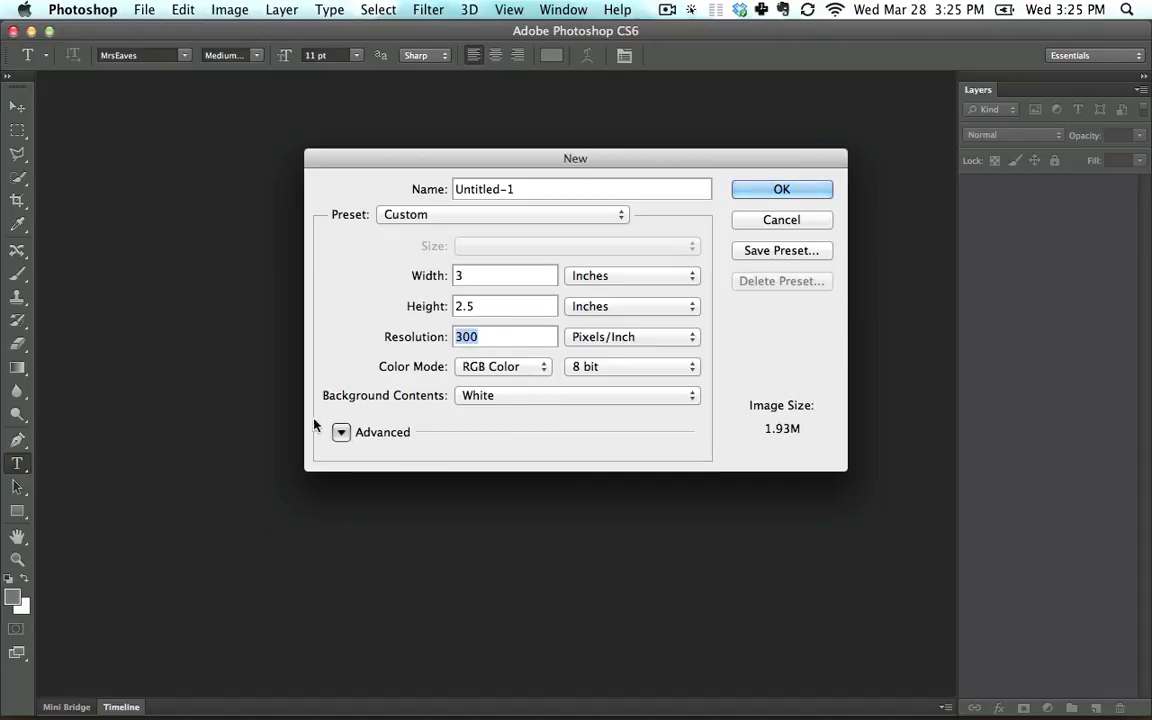
{"action": "left_click", "coordinate": [779, 189]}
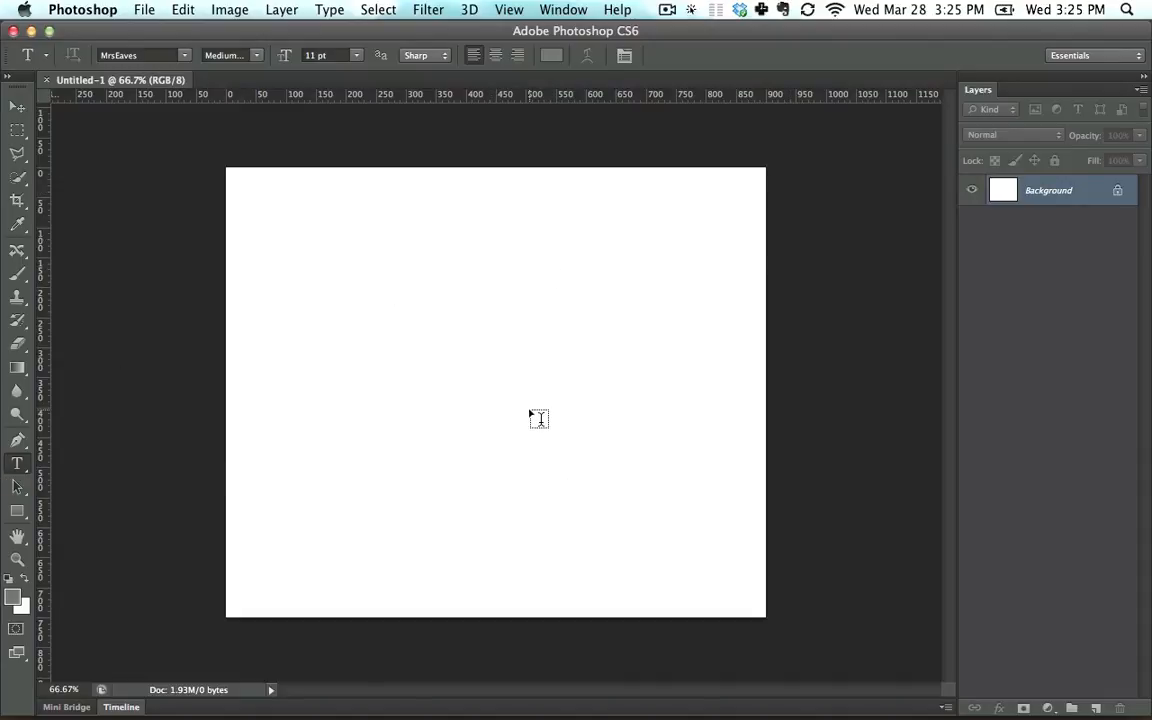
Step: Start a text layer near the canvas centre with the person's full name and "Sand Dune Salesam" on separate lines
{"action": "left_click", "coordinate": [426, 355]}
{"action": "key", "text": "shift"}
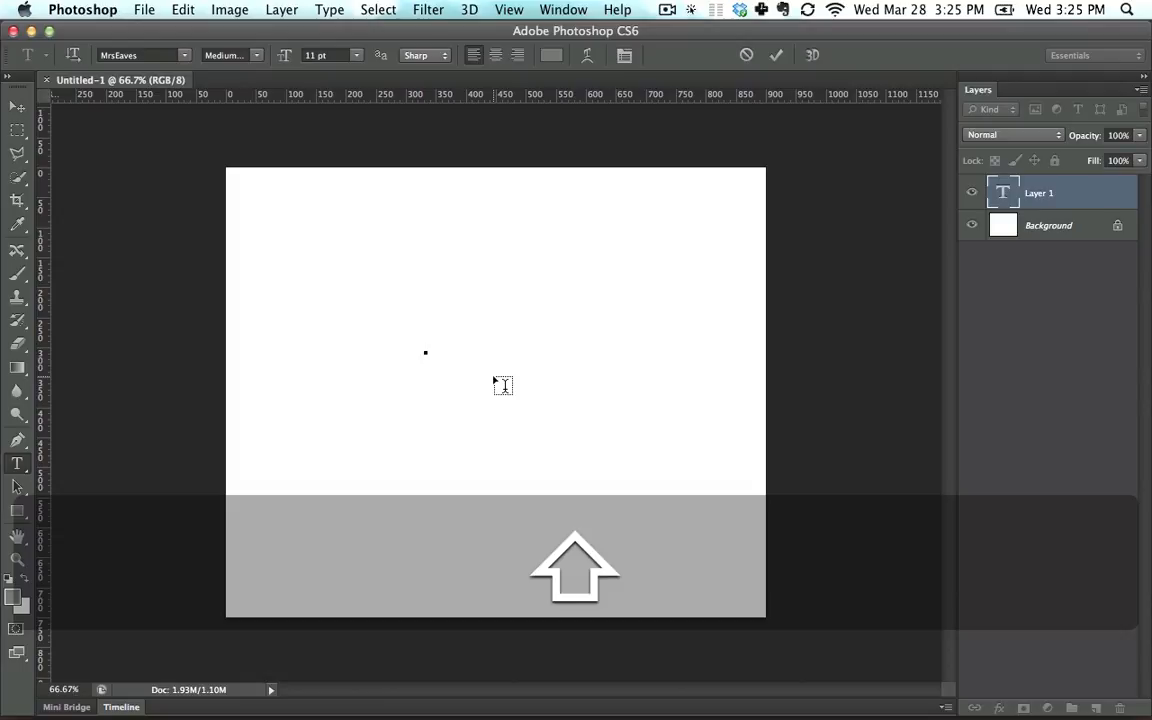
{"action": "type", "text": "Sandy Du"}
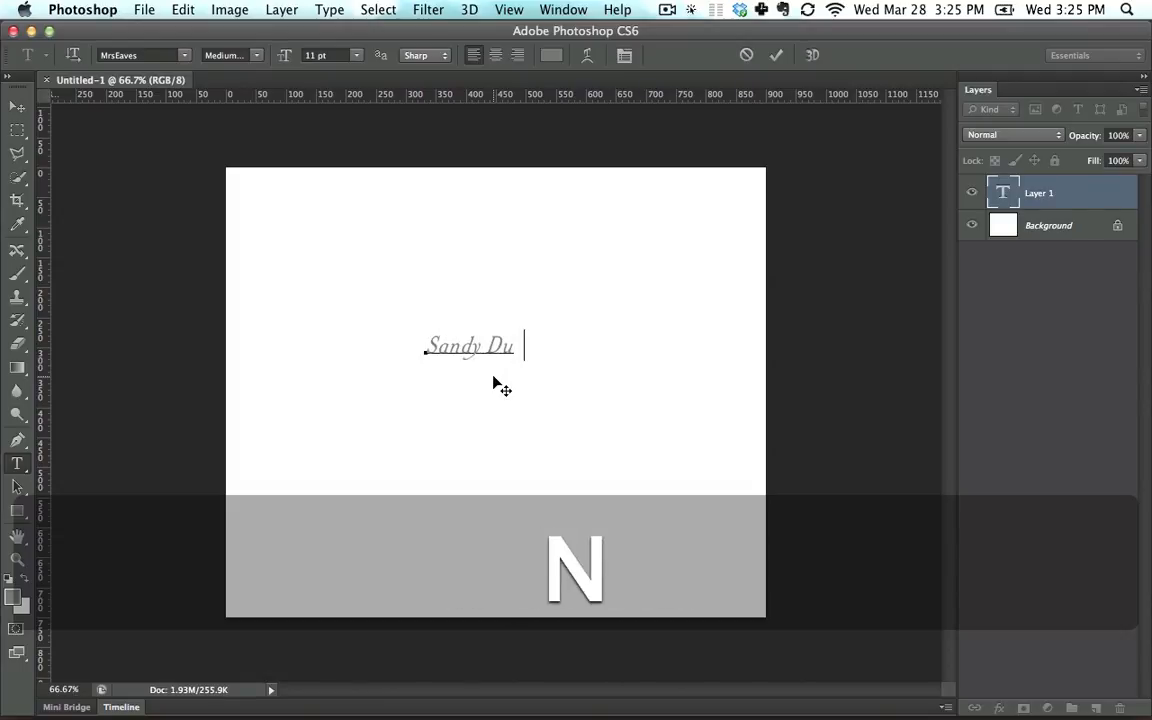
{"action": "type", "text": "ne"}
{"action": "key", "text": "Return"}
{"action": "type", "text": "S"}
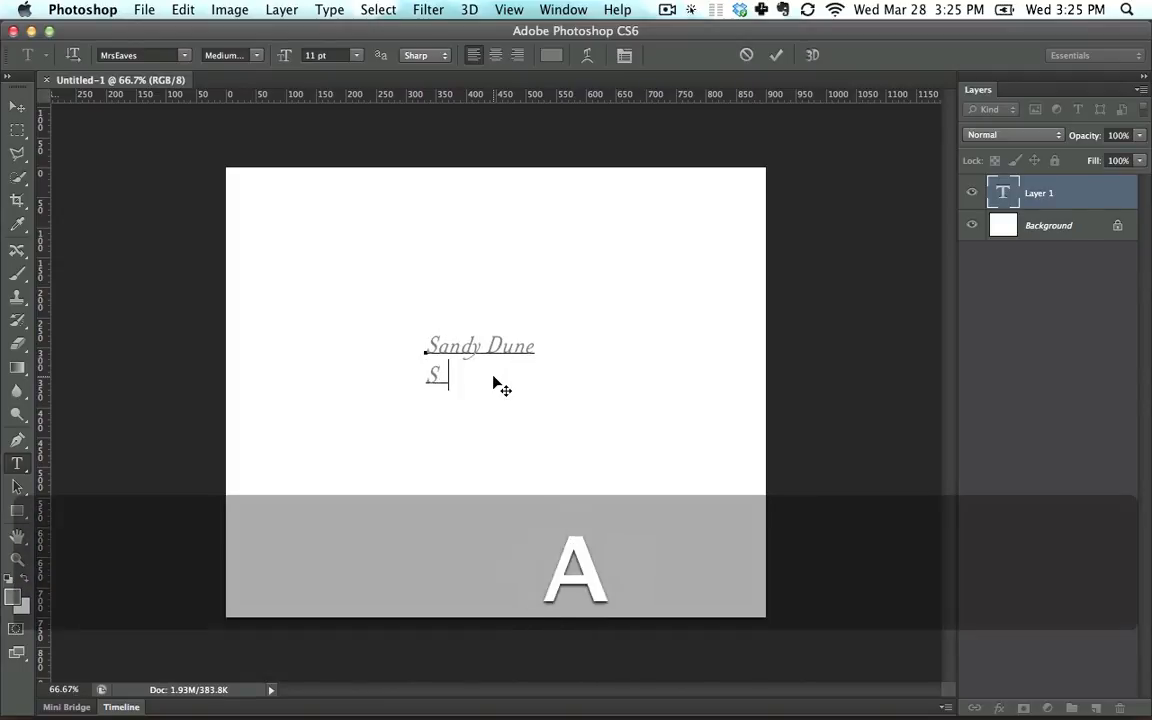
{"action": "type", "text": "and Dune Sale"}
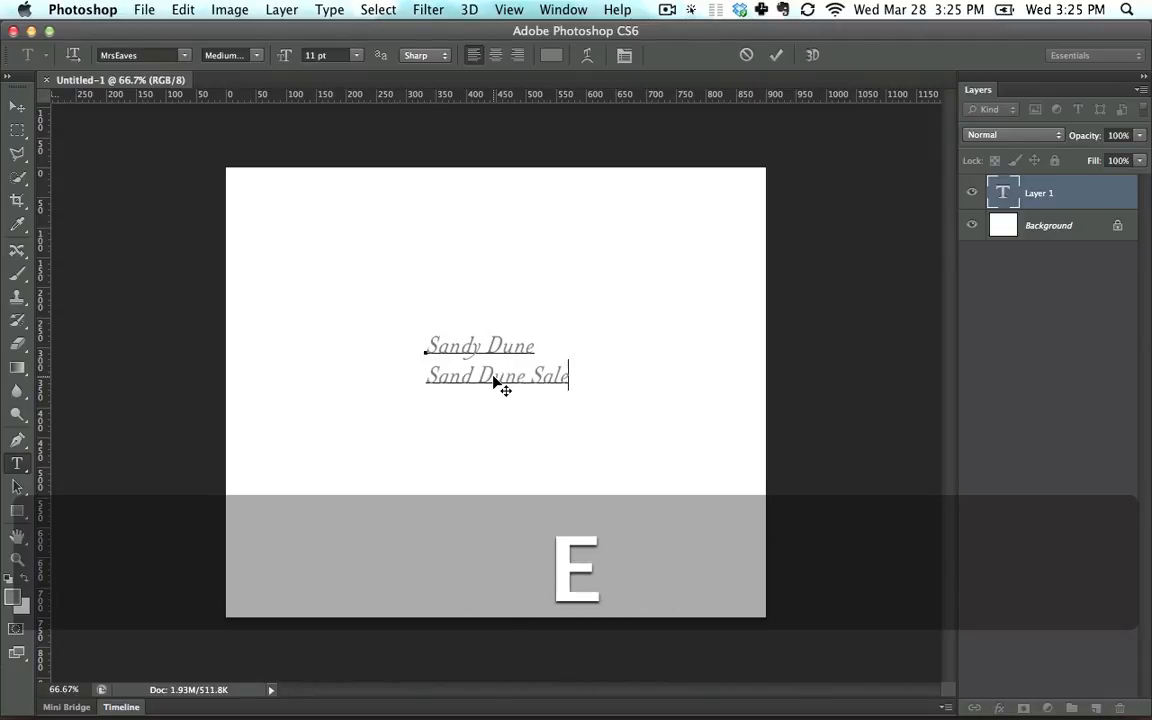
{"action": "type", "text": "sam"}
{"action": "key", "text": "Return"}
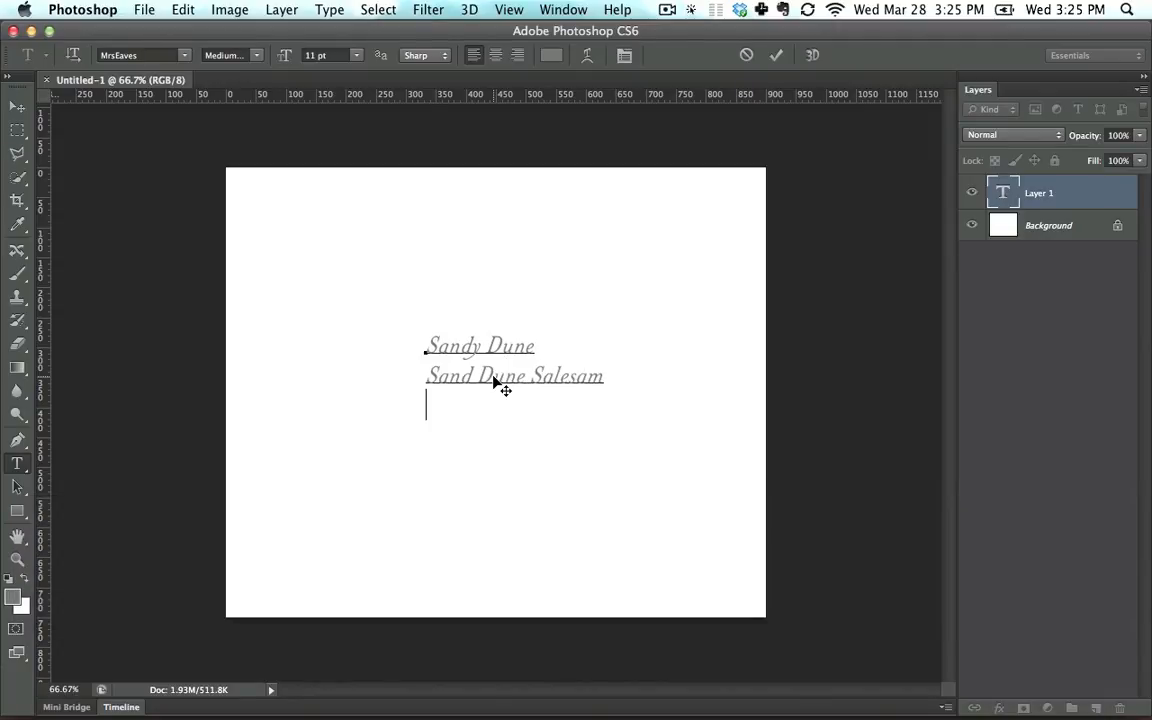
Step: Add the street address and phone number as two more lines and move the text block slightly to the right
{"action": "type", "text": "1234 S"}
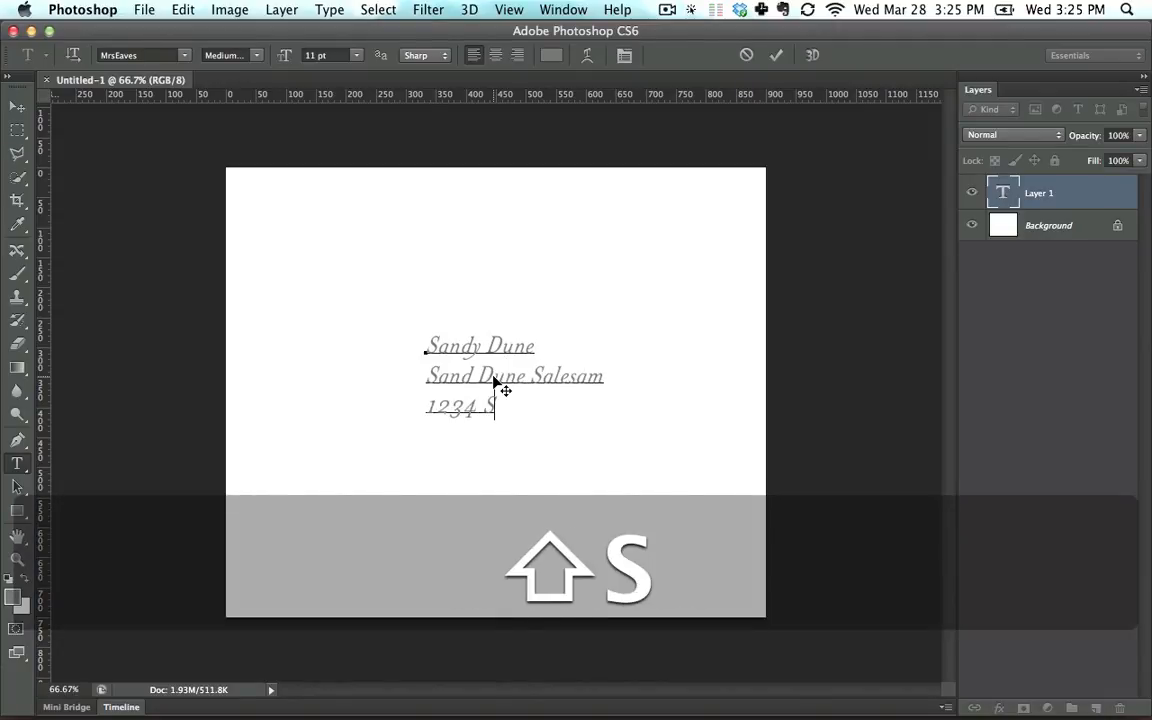
{"action": "type", "text": "treet Lane"}
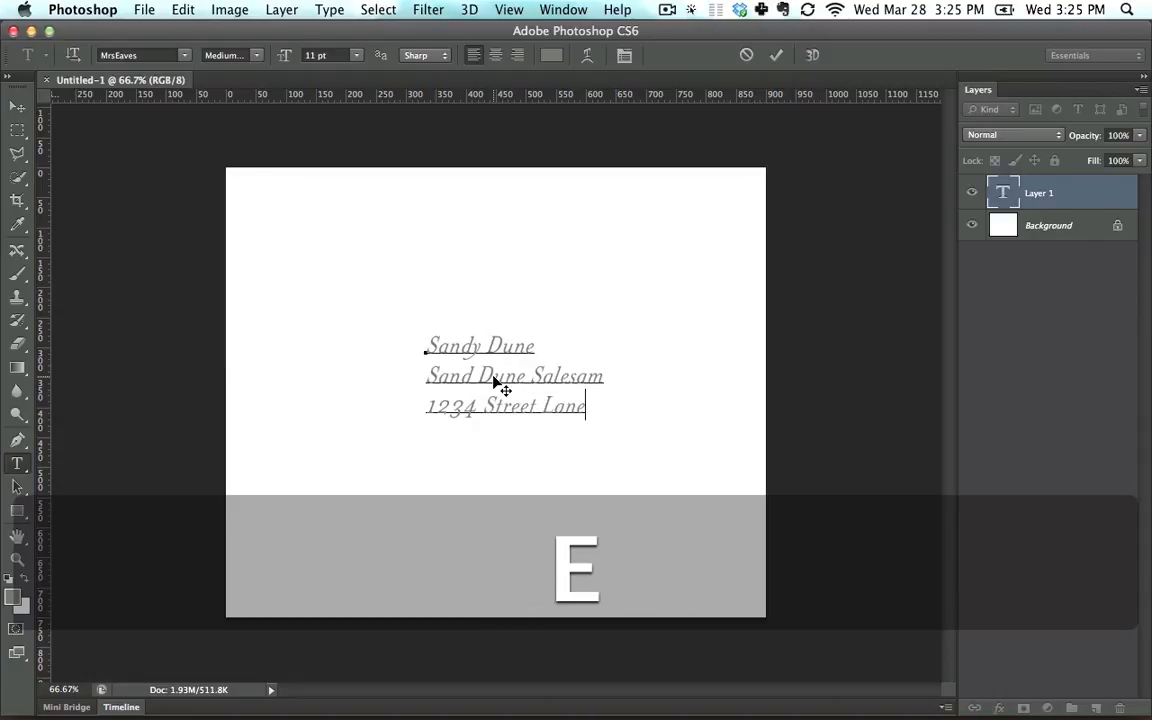
{"action": "key", "text": "Return"}
{"action": "type", "text": "123-3"}
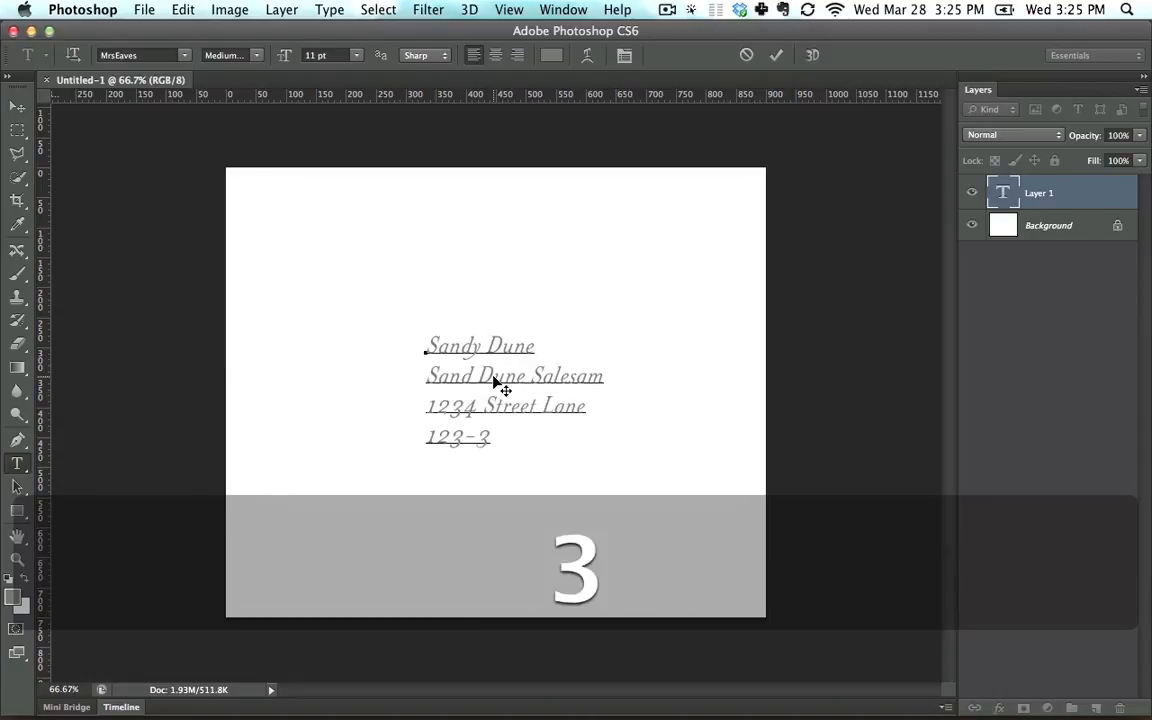
{"action": "type", "text": "456-345"}
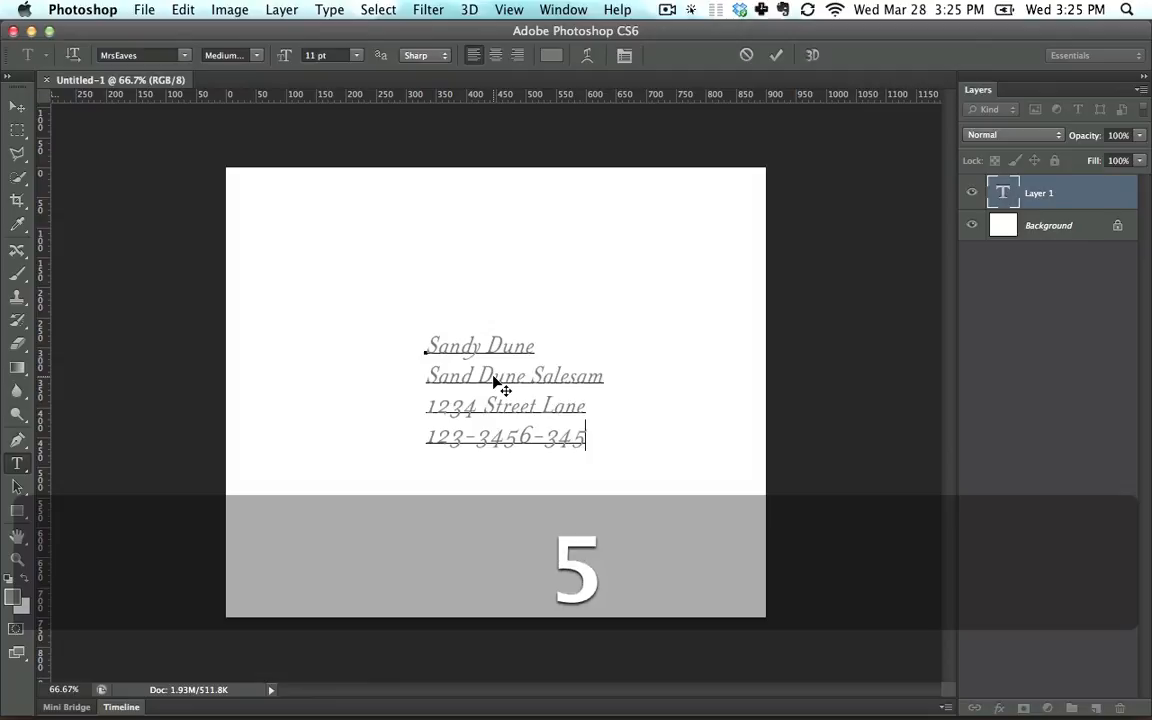
{"action": "key", "text": "Up"}
{"action": "key", "text": "Down"}
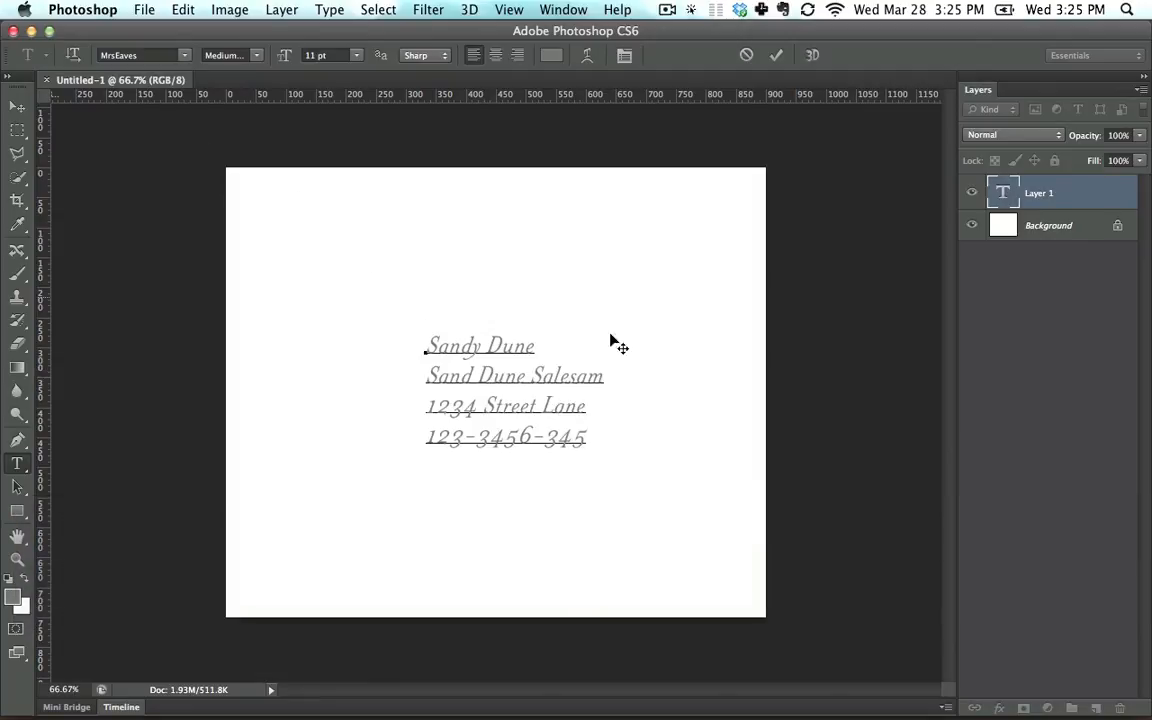
{"action": "left_click", "coordinate": [17, 106]}
{"action": "left_click_drag", "start_coordinate": [413, 320], "coordinate": [472, 330]}
Step: Add a separate text layer reading "Here's a quote about sand dunes" above the contact block and move it slightly upward
{"action": "left_click", "coordinate": [17, 464]}
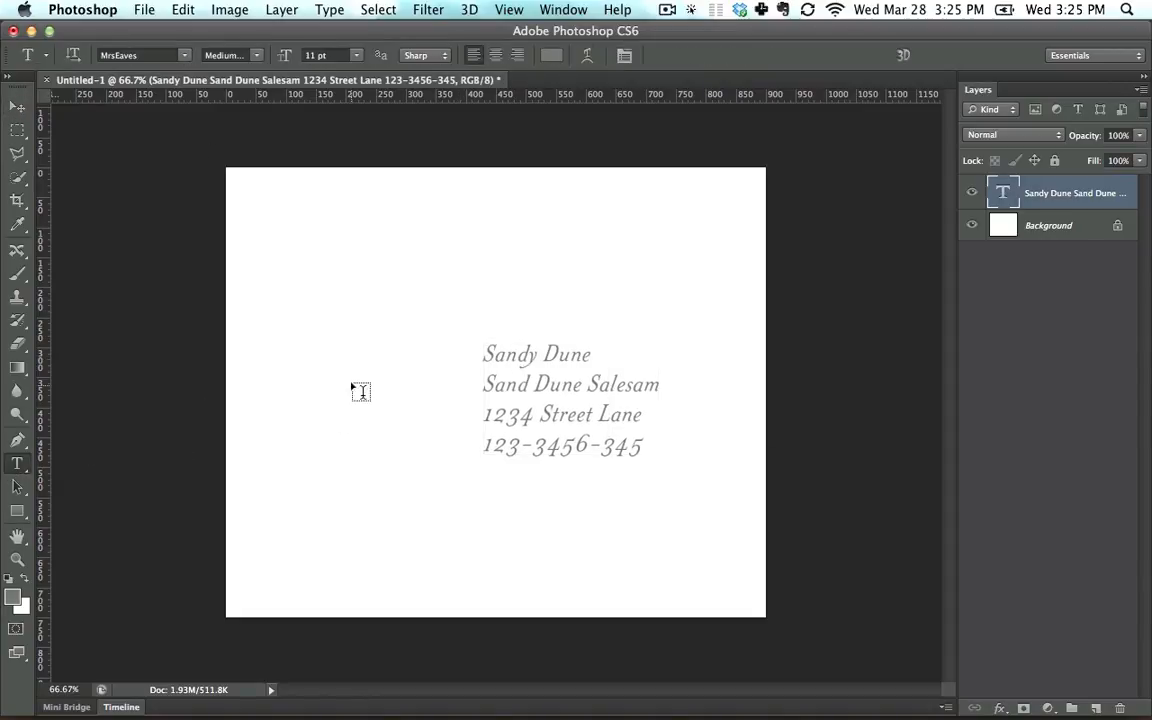
{"action": "left_click", "coordinate": [345, 300]}
{"action": "type", "text": "H"}
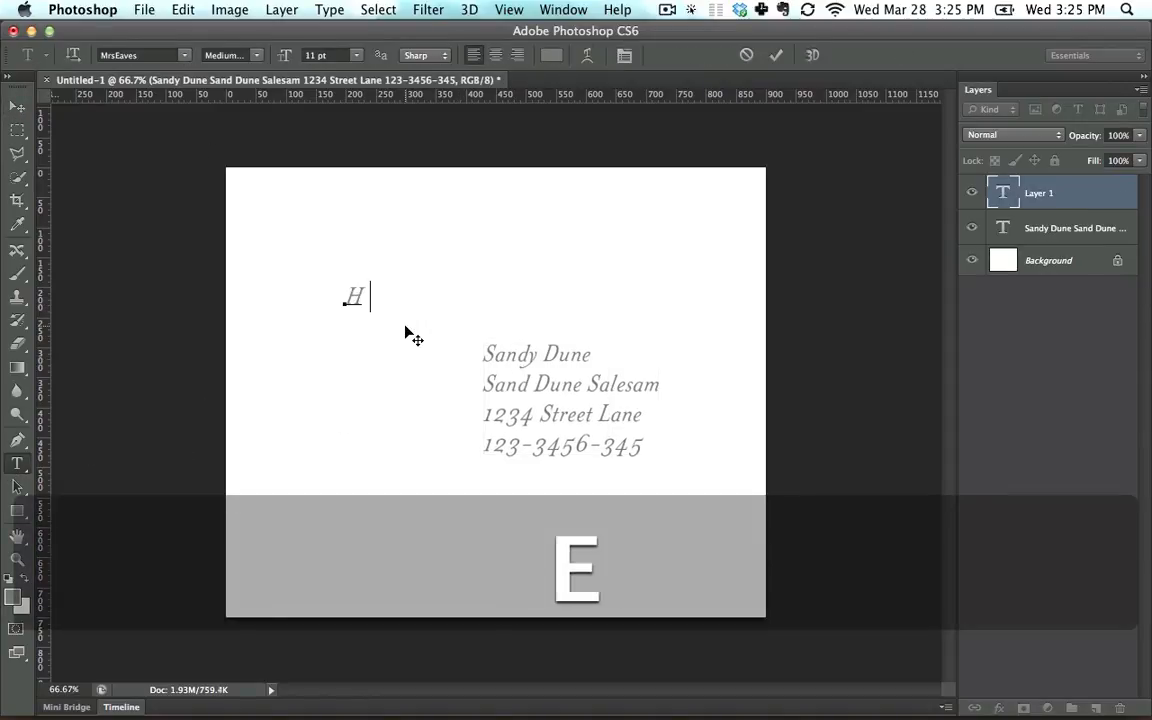
{"action": "type", "text": "ere s a qu"}
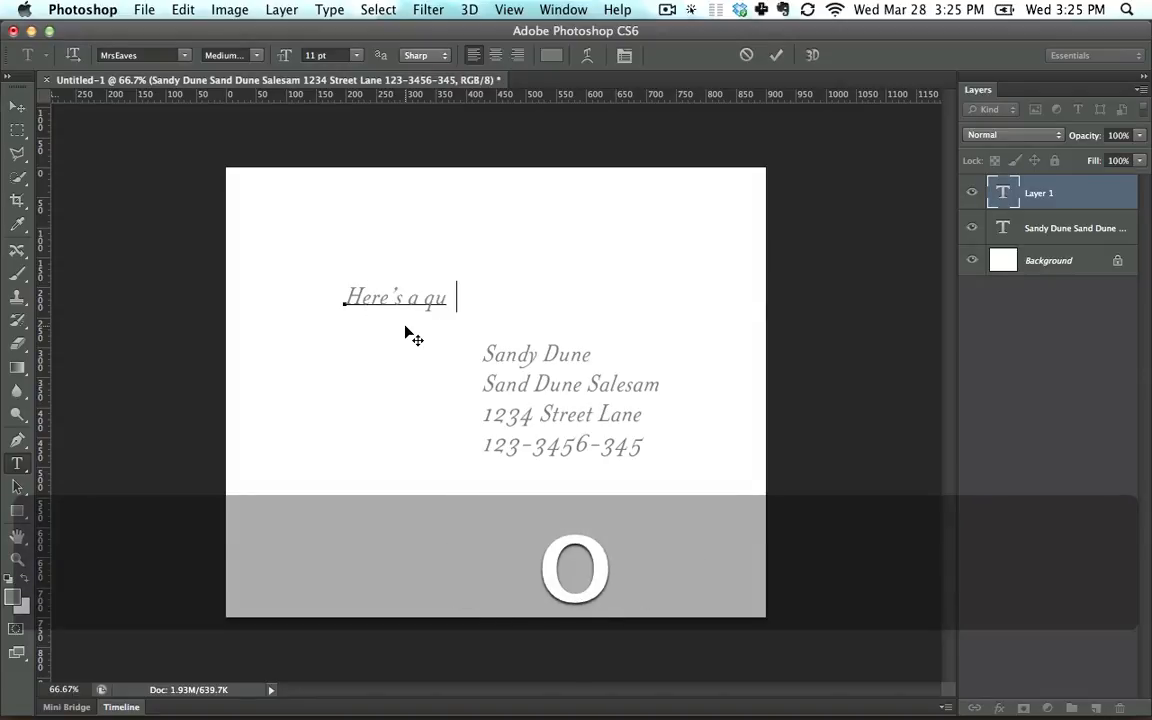
{"action": "type", "text": "ote about sand dunes"}
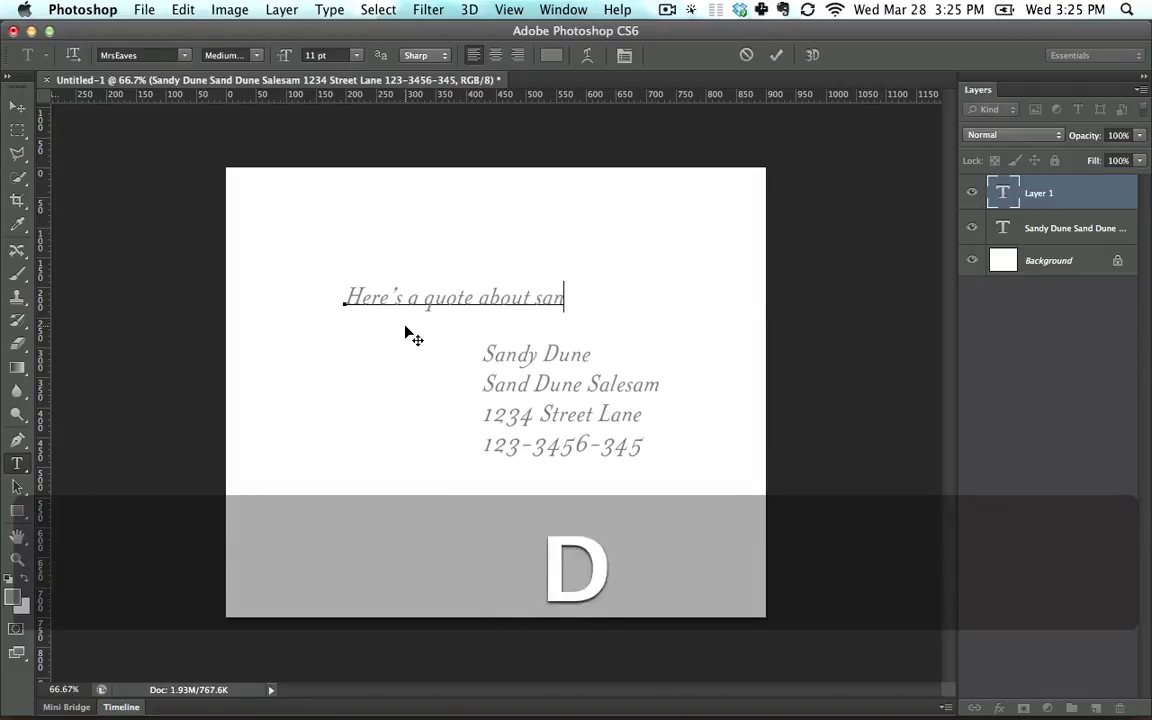
{"action": "left_click", "coordinate": [15, 108]}
{"action": "mouse_move", "coordinate": [412, 298]}
{"action": "left_mouse_down"}
{"action": "mouse_move", "coordinate": [386, 260]}
{"action": "mouse_move", "coordinate": [337, 237]}
{"action": "mouse_move", "coordinate": [406, 277]}
{"action": "left_mouse_up"}
Step: Add another text layer with the placeholder text "blkdaflkjlkj aslkjds" in the lower left of the canvas
{"action": "left_click", "coordinate": [20, 466]}
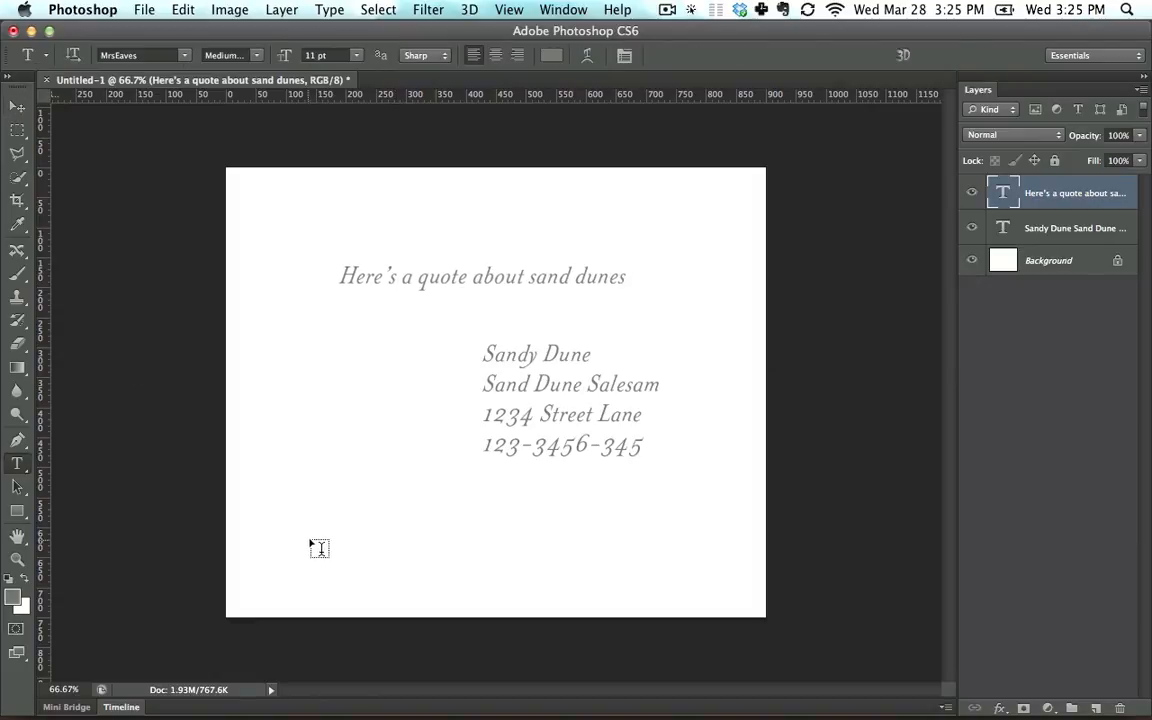
{"action": "left_click", "coordinate": [300, 517]}
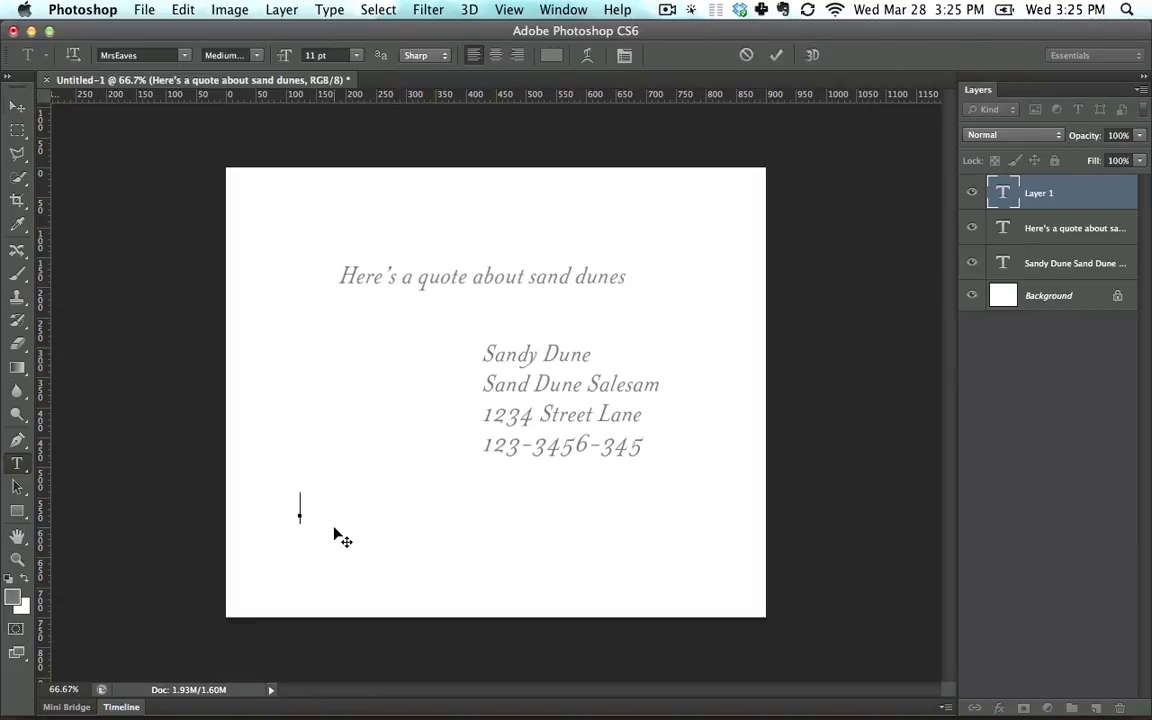
{"action": "type", "text": "blkdafkjlkj aslkjds"}
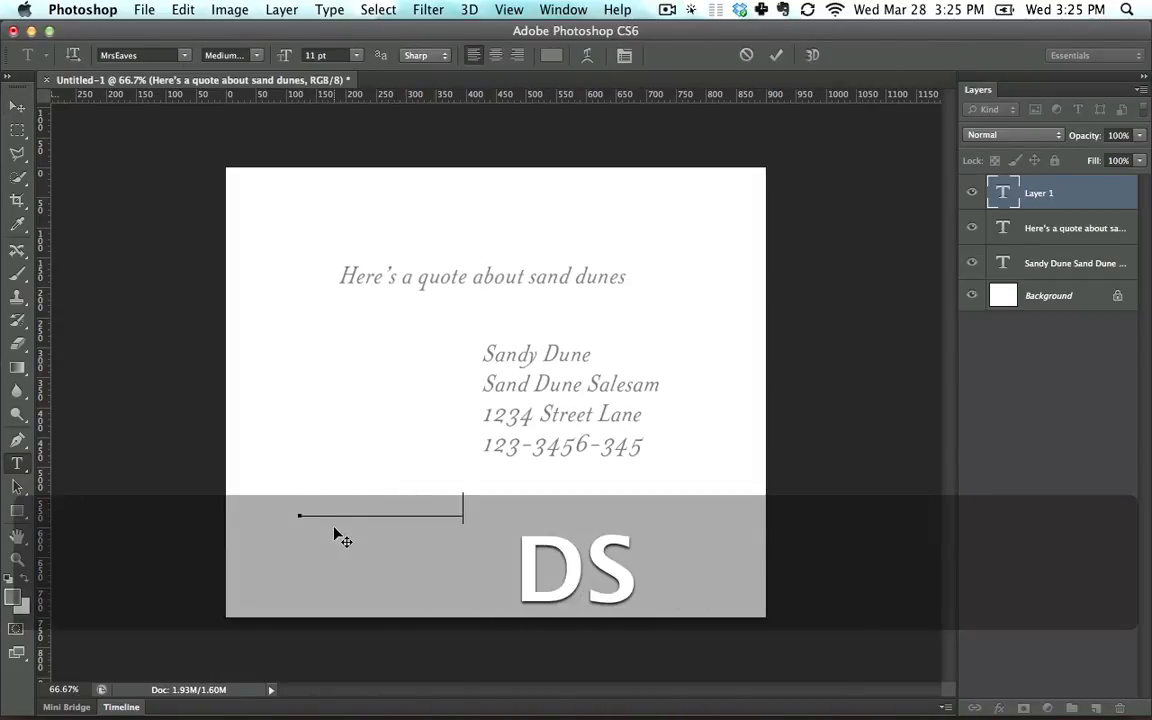
Step: Select the end of the placeholder text and shrink the selection to a single character
{"action": "left_click_drag", "start_coordinate": [369, 513], "coordinate": [526, 543]}
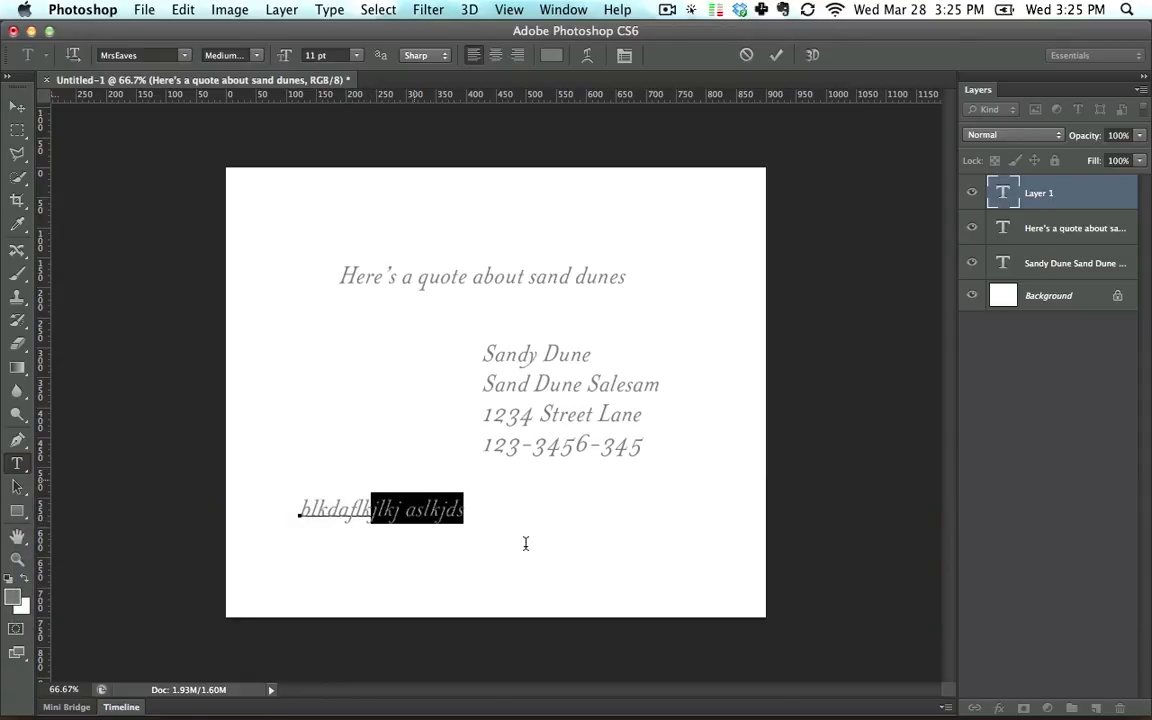
{"action": "key", "text": "shift+Left"}
{"action": "key", "text": "shift+Left"}
{"action": "key", "text": "shift+Left"}
{"action": "key", "text": "shift+Left"}
{"action": "key", "text": "shift+Left"}
{"action": "key", "text": "shift+Left"}
{"action": "key", "text": "shift+Left"}
{"action": "key", "text": "shift+Left"}
{"action": "key", "text": "shift+Left"}
{"action": "key", "text": "shift+Left"}
{"action": "key", "text": "shift+Left"}
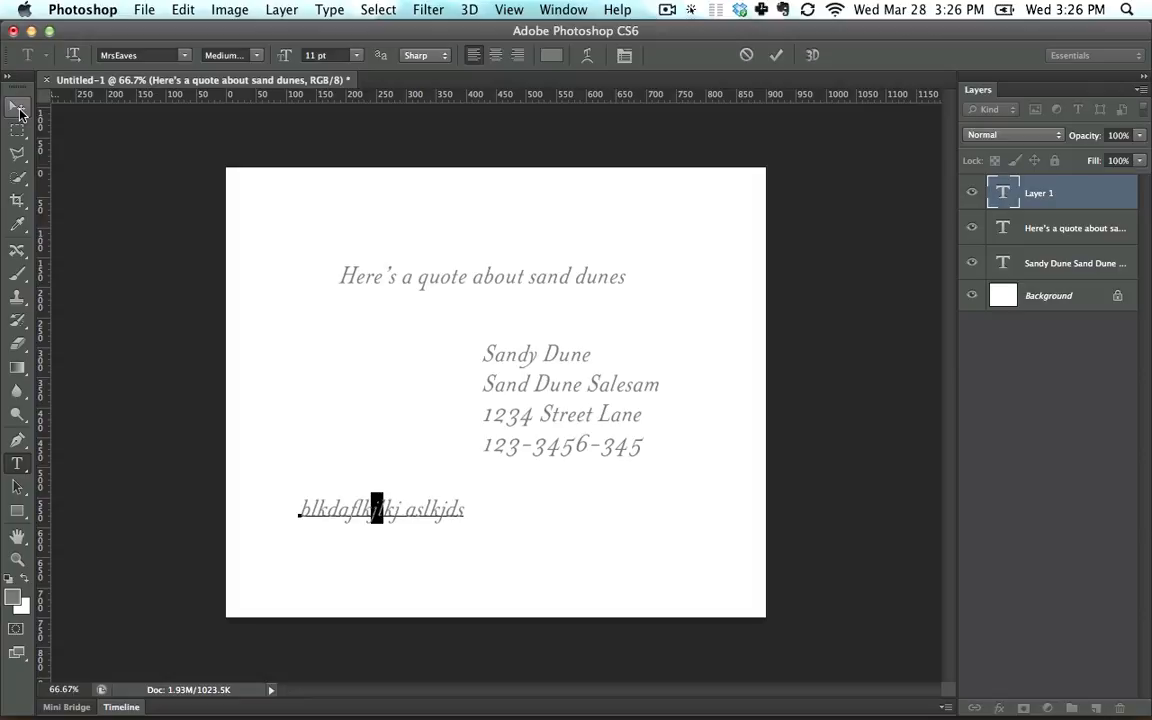
Step: Move the placeholder text layer slightly up and to the left
{"action": "left_click", "coordinate": [18, 108]}
{"action": "left_click_drag", "start_coordinate": [365, 511], "coordinate": [346, 501]}
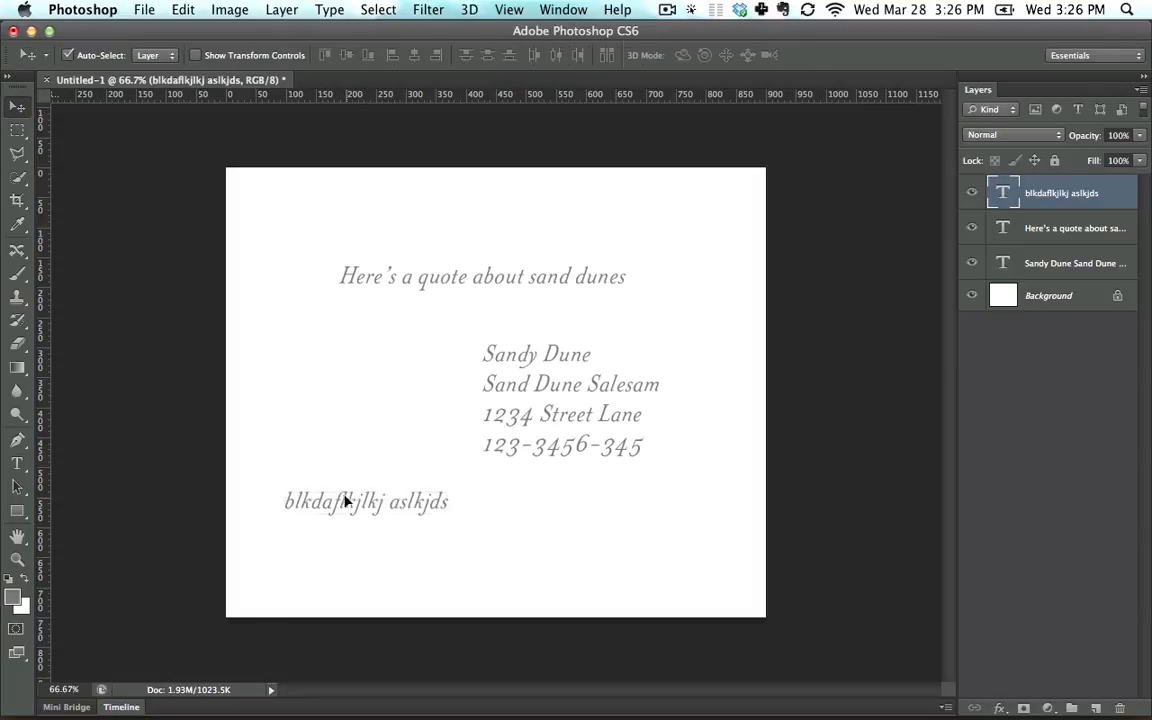
Step: Correct "Salesam" to "Salesman" in the second line of the contact text block
{"action": "left_click", "coordinate": [572, 391]}
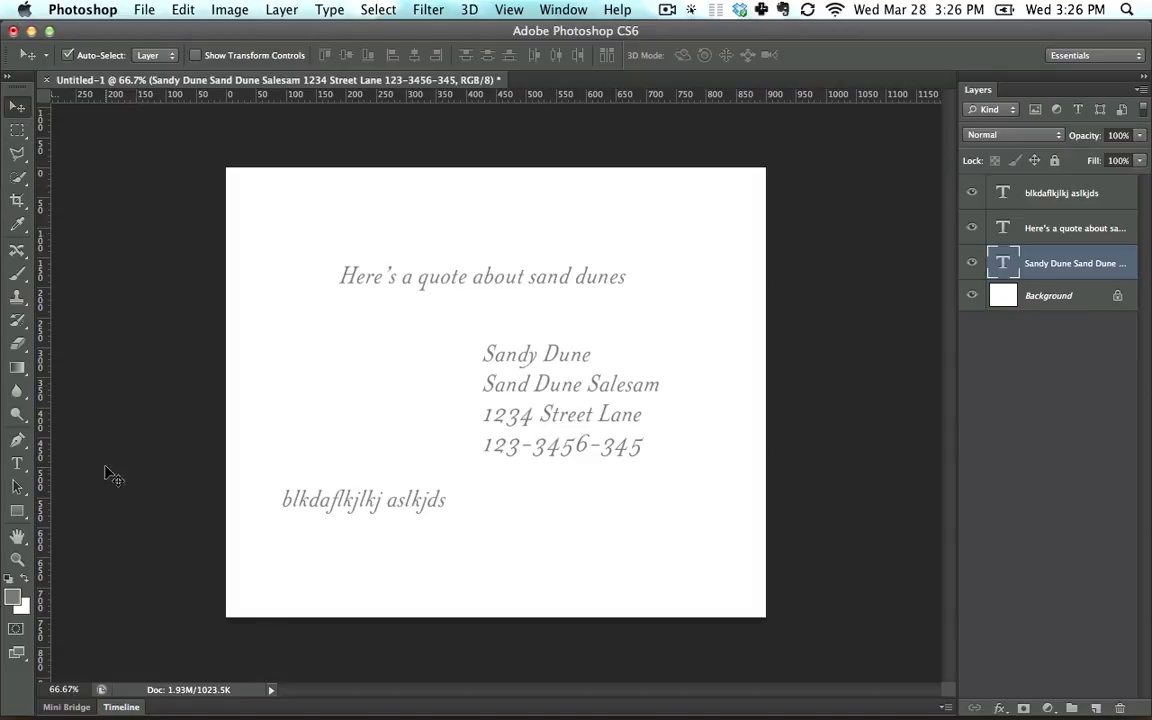
{"action": "left_click", "coordinate": [16, 464]}
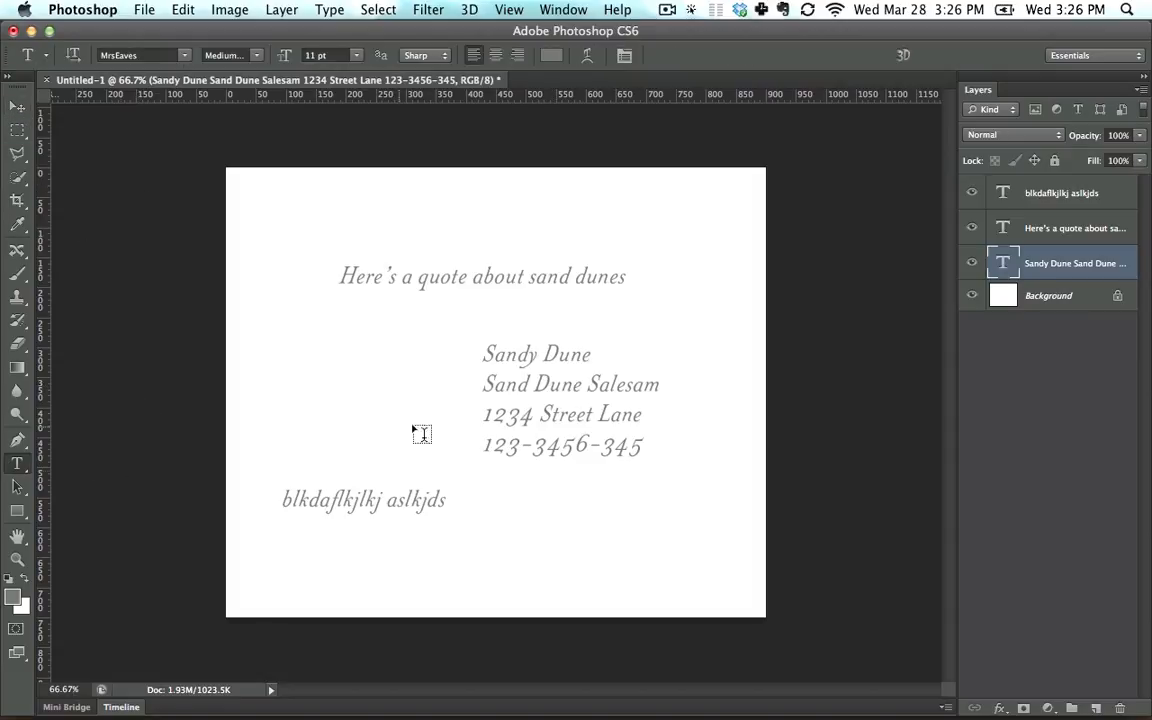
{"action": "left_click", "coordinate": [643, 384]}
{"action": "key", "text": "BackSpace"}
{"action": "key", "text": "Right"}
{"action": "type", "text": "an"}
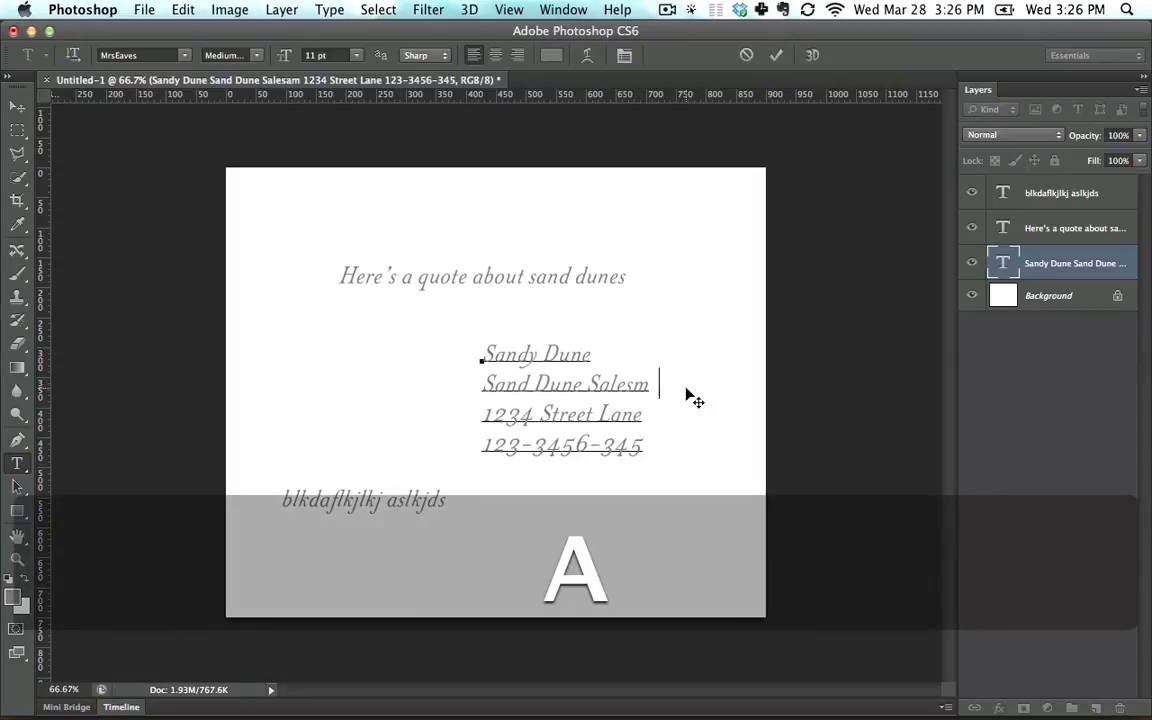
{"action": "left_click", "coordinate": [16, 105]}
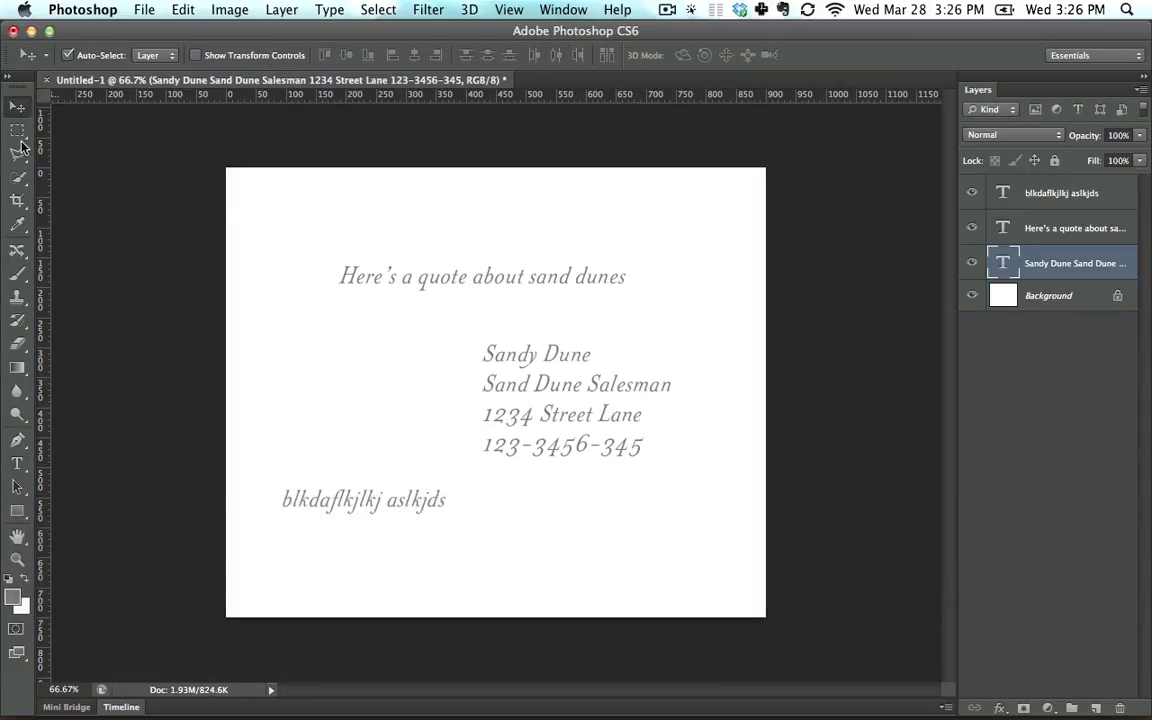
Step: Place the text "asdjhkjl" as a separate layer beside the last contact line and delete that layer
{"action": "left_click", "coordinate": [16, 464]}
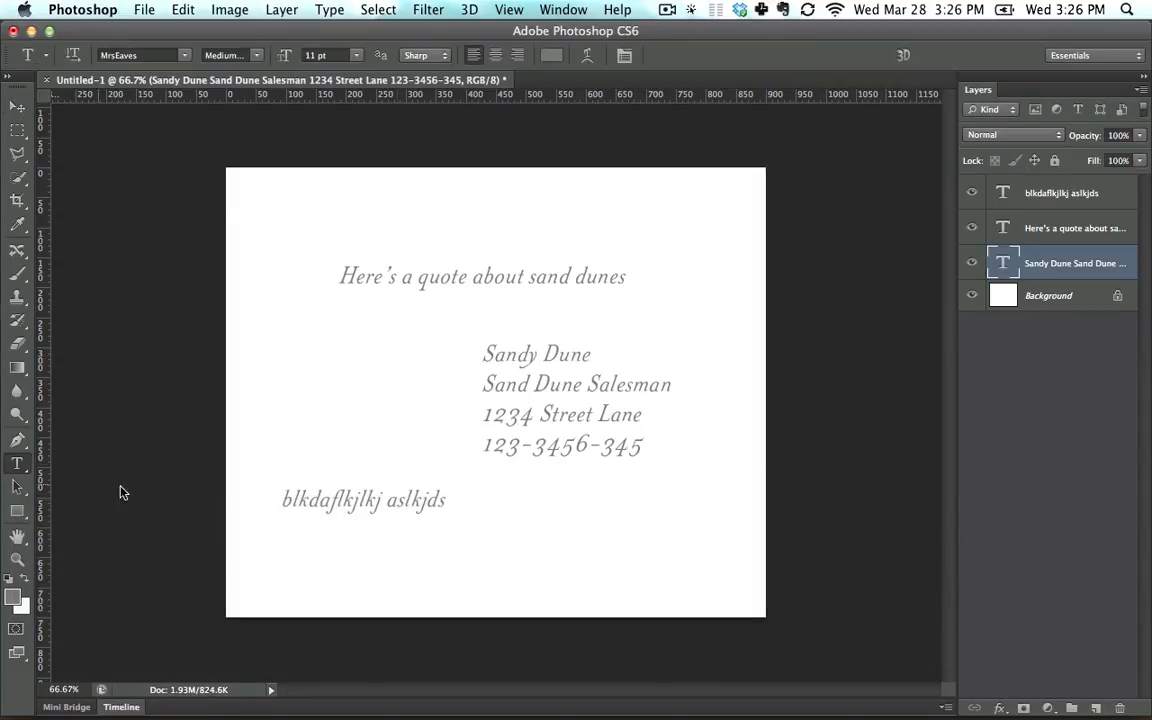
{"action": "left_click", "coordinate": [650, 457]}
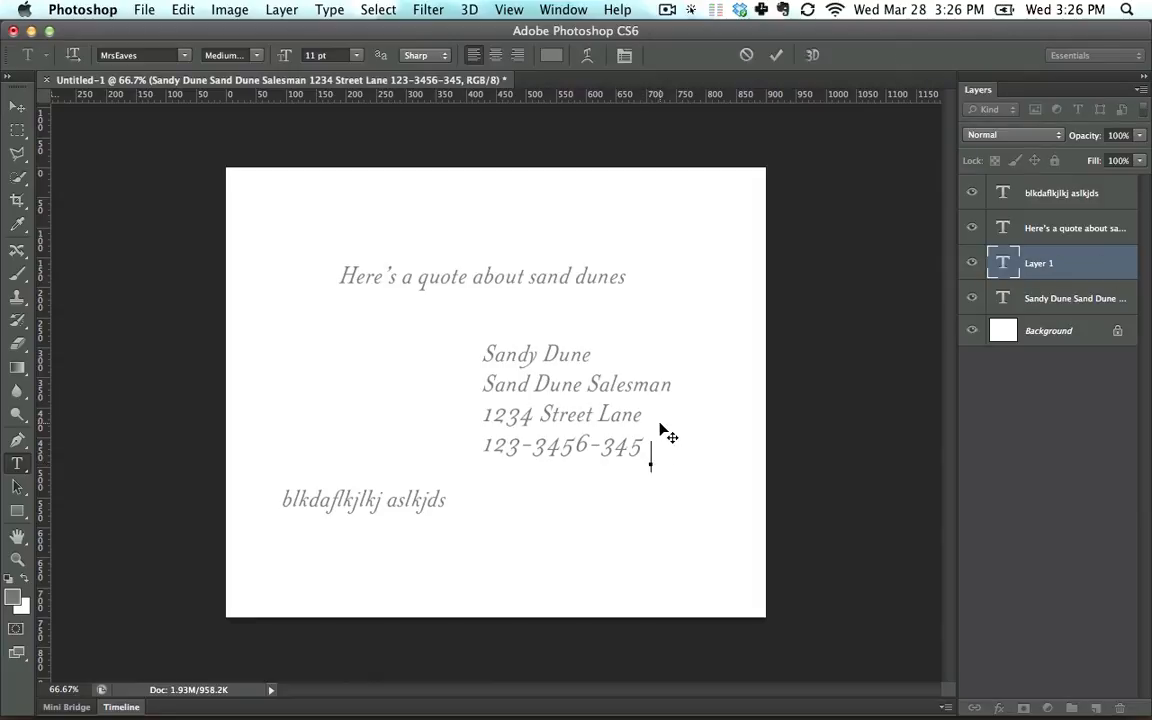
{"action": "type", "text": "asdjhkjl"}
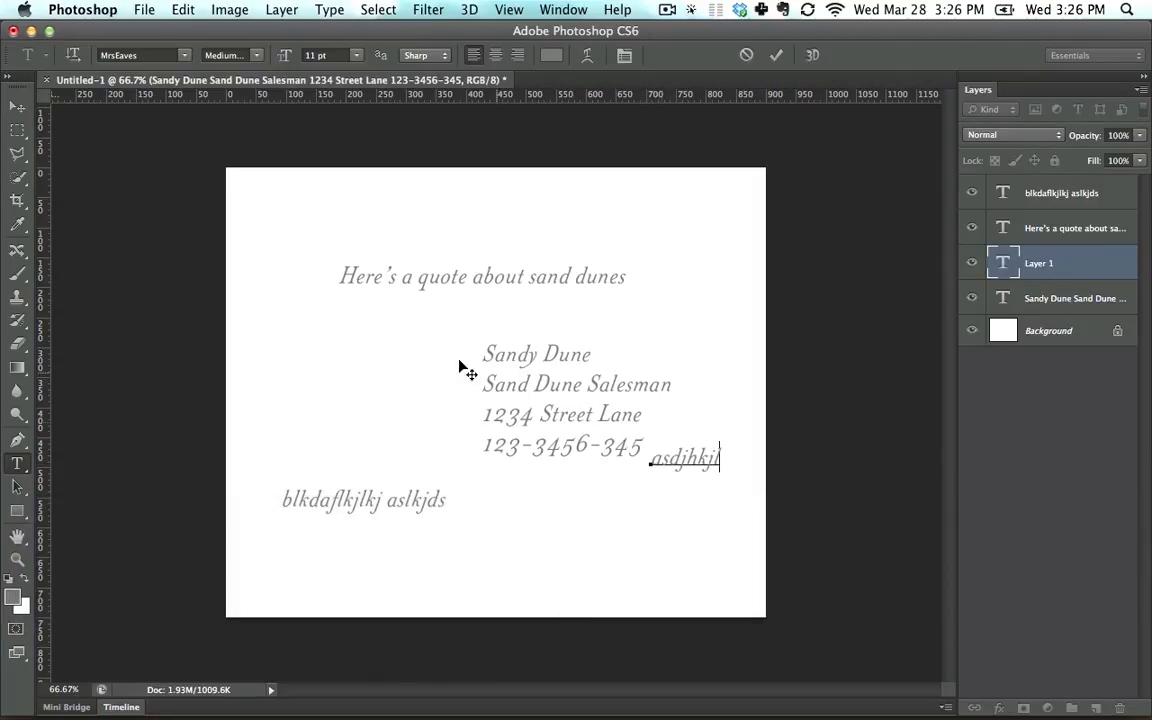
{"action": "left_click", "coordinate": [17, 106]}
{"action": "left_click_drag", "start_coordinate": [676, 468], "coordinate": [352, 393]}
{"action": "key", "text": "BackSpace"}
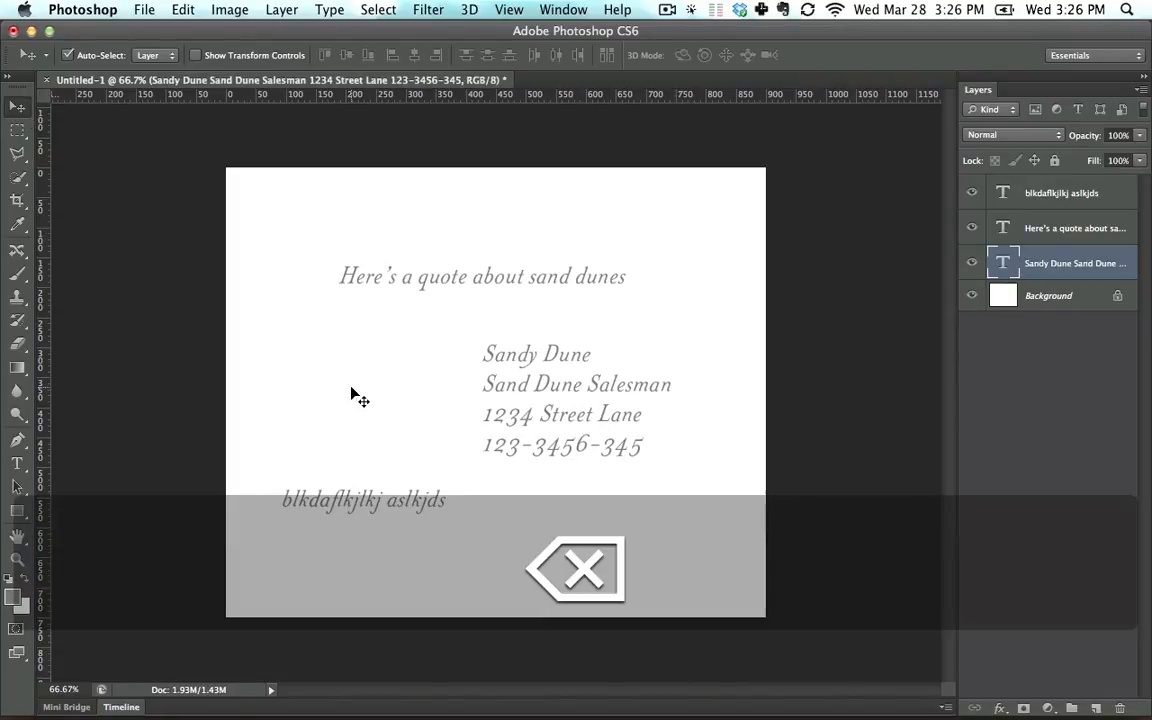
{"action": "left_click", "coordinate": [16, 463]}
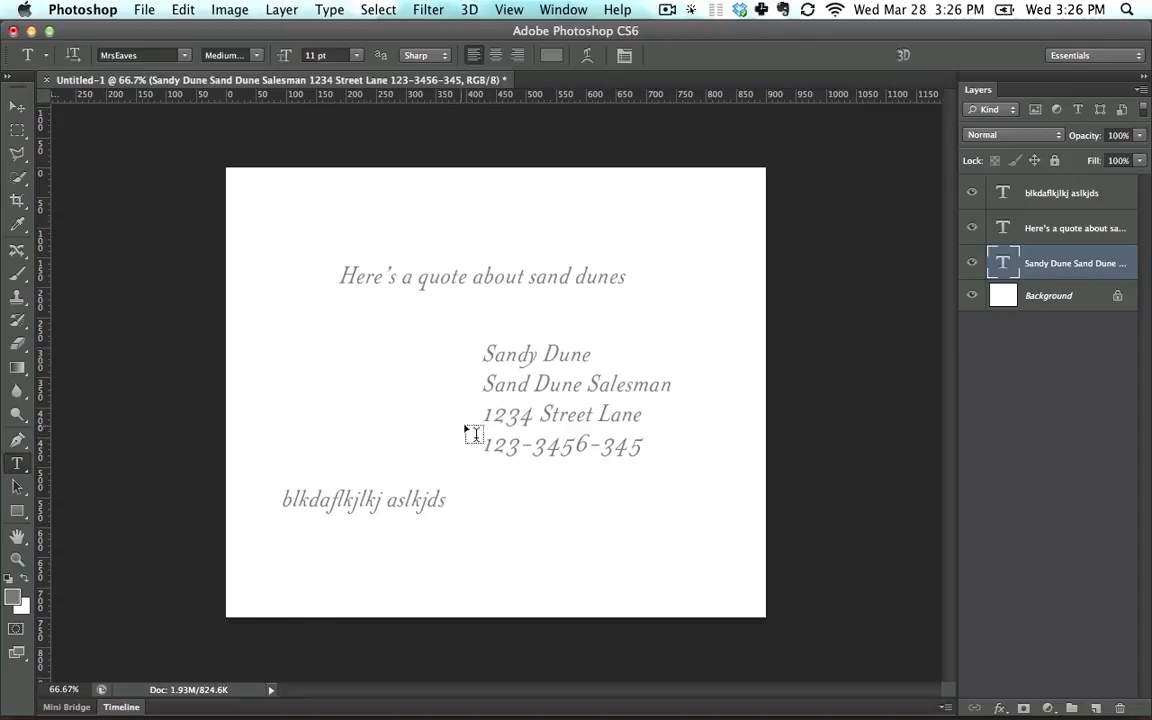
{"action": "left_click", "coordinate": [503, 414]}
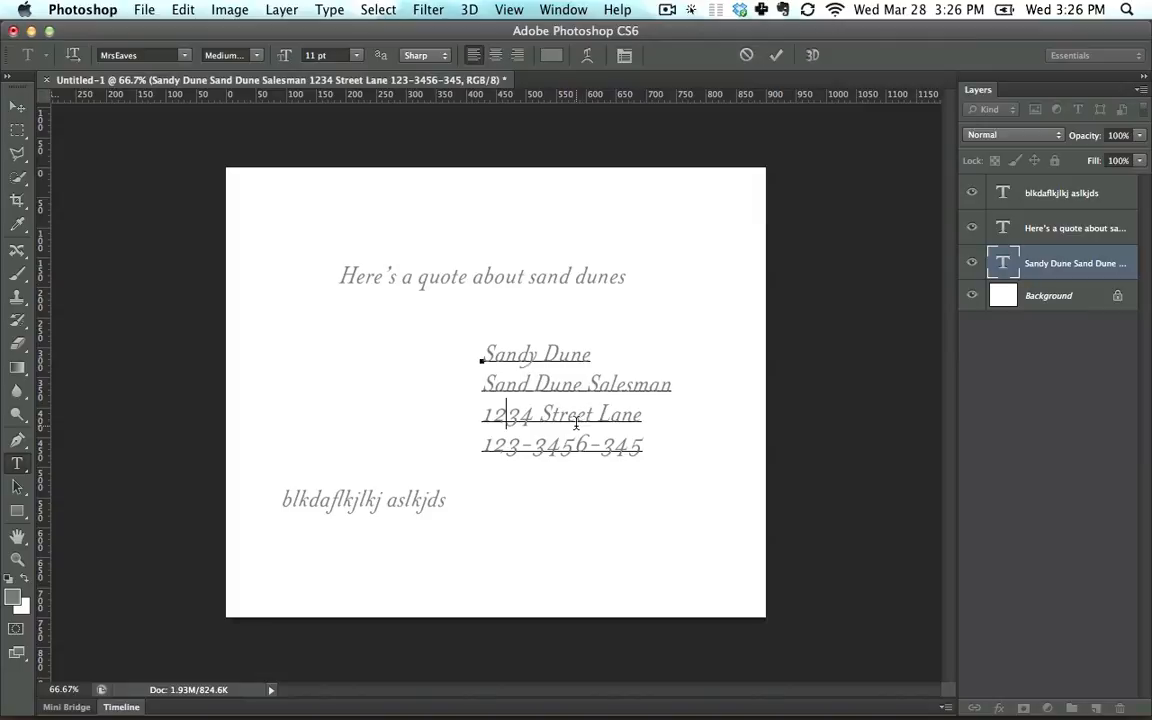
{"action": "triple_click", "coordinate": [490, 355]}
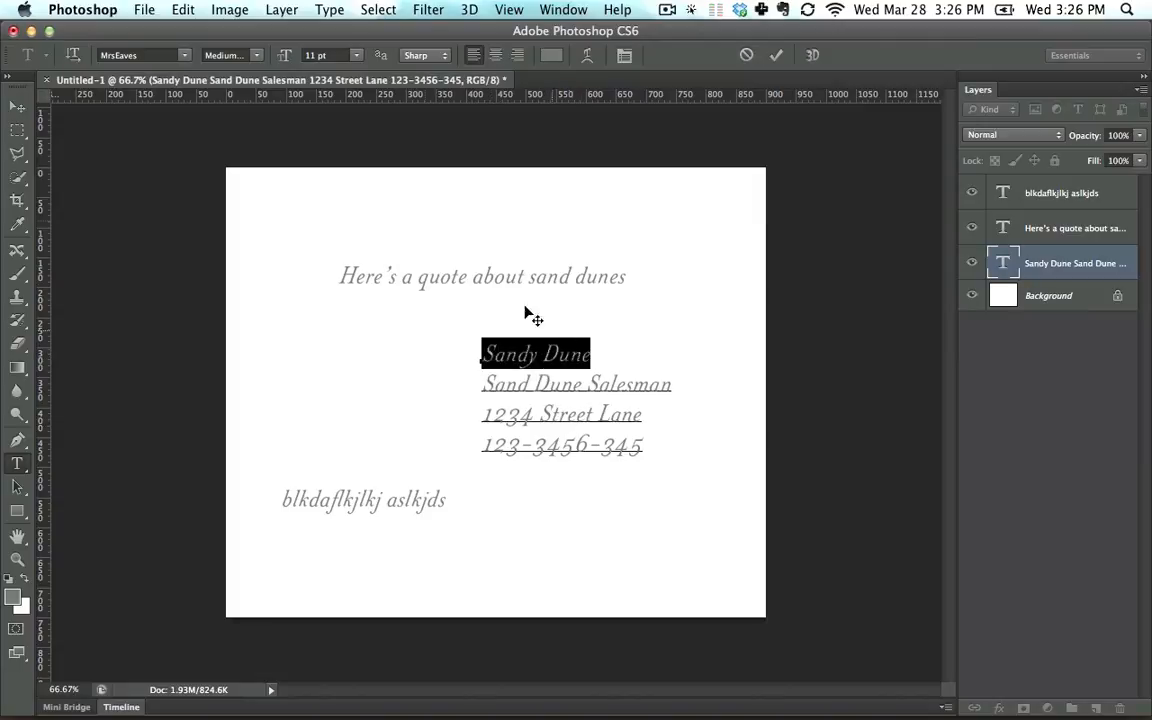
{"action": "left_click", "coordinate": [17, 107]}
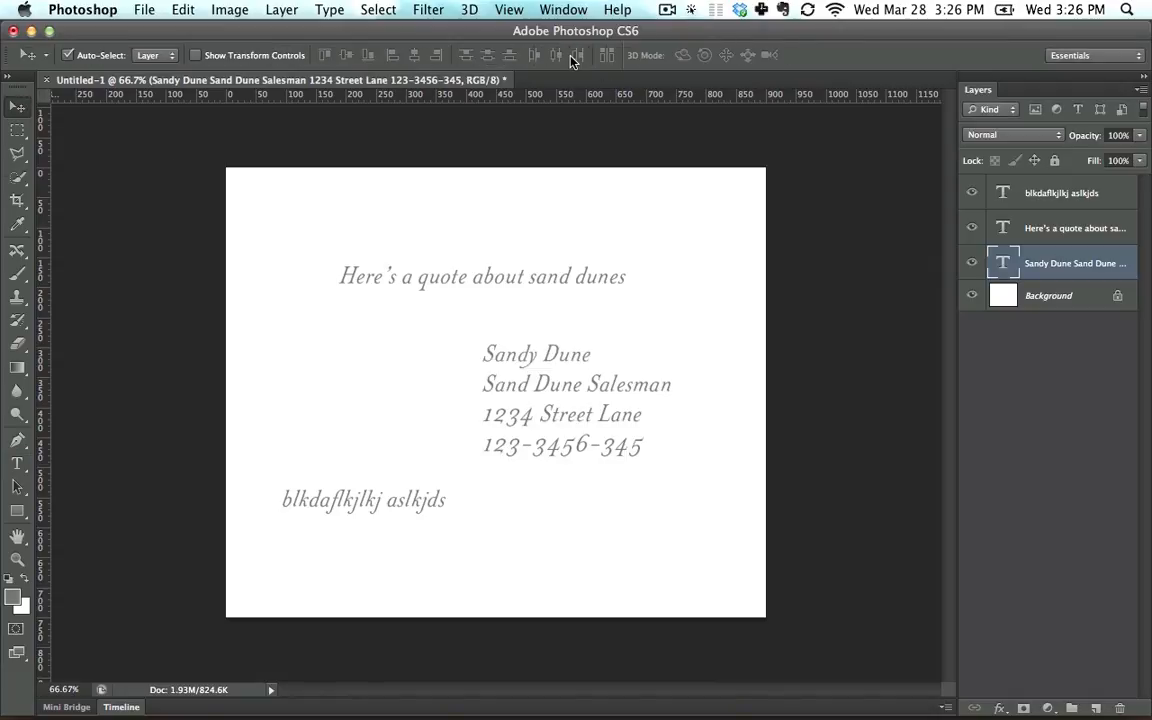
{"action": "left_click", "coordinate": [17, 463]}
{"action": "left_click", "coordinate": [9, 107]}
{"action": "left_click", "coordinate": [17, 463]}
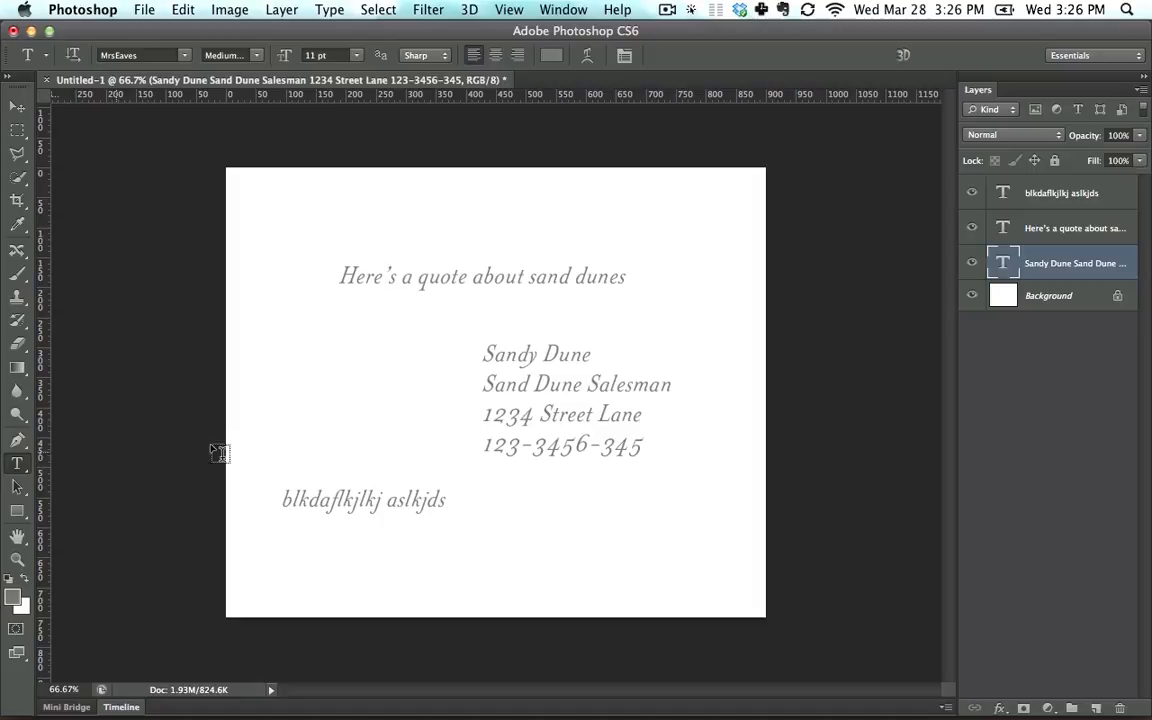
Step: Set the name line at the start of the contact text block to Bold
{"action": "triple_click", "coordinate": [519, 355]}
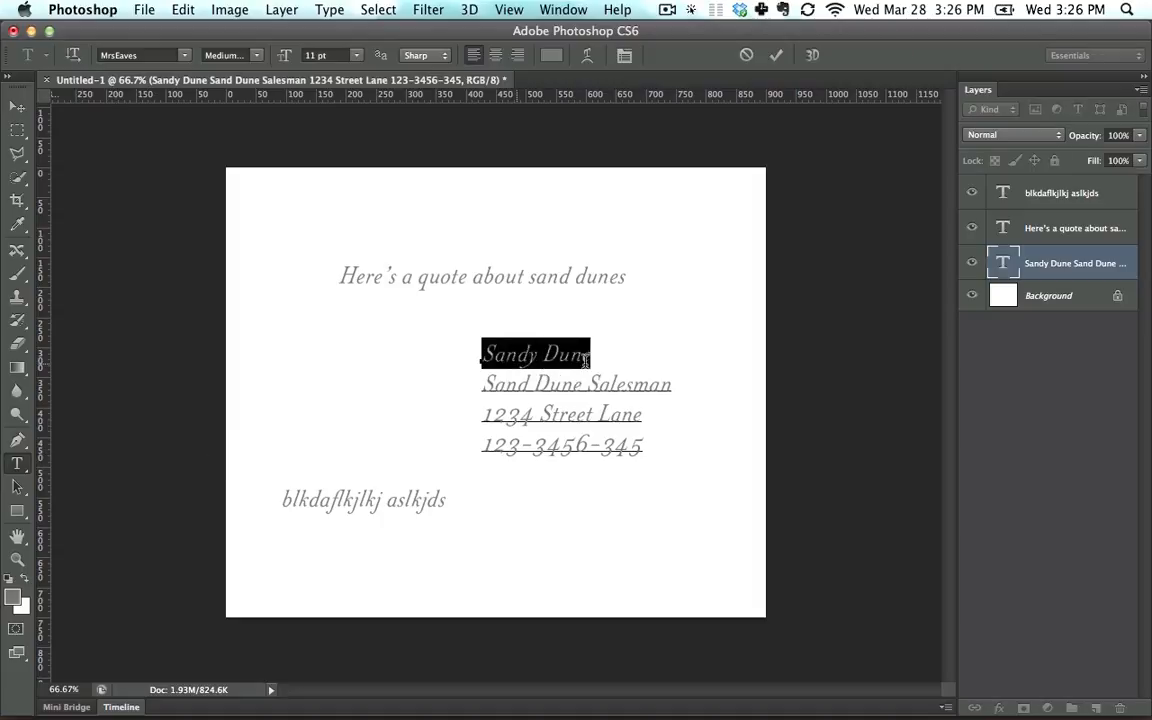
{"action": "left_click", "coordinate": [264, 58]}
{"action": "left_click", "coordinate": [258, 54]}
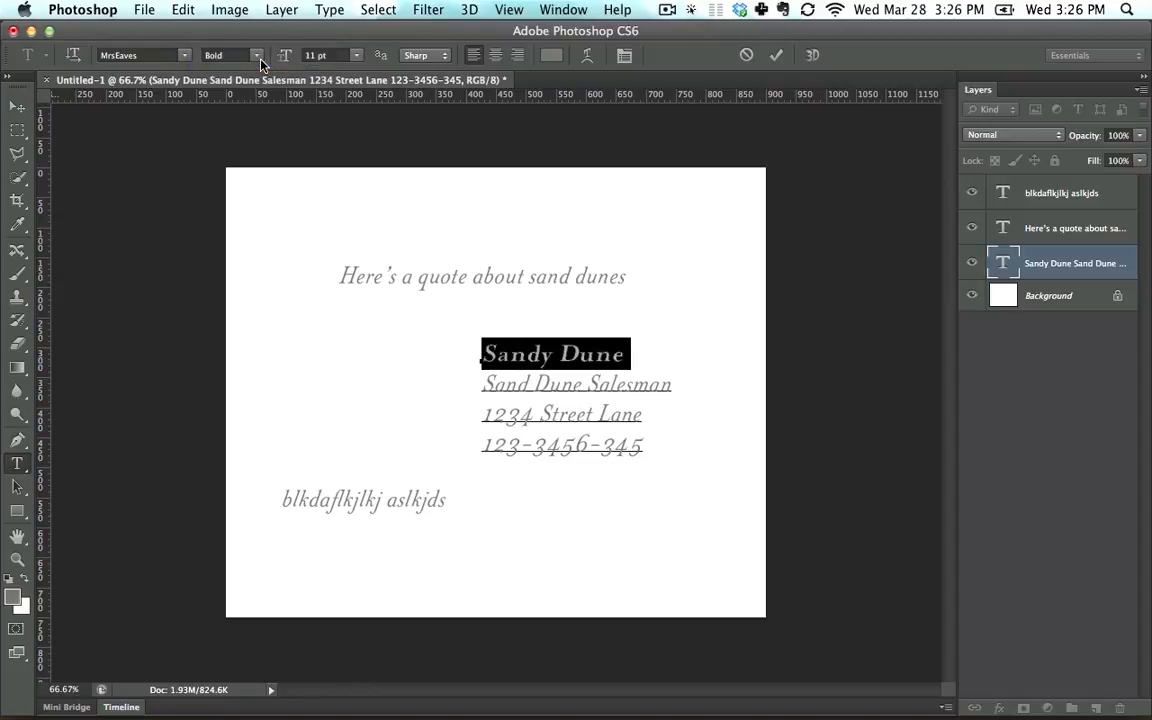
Step: Reduce the three lines below the name in the contact text block to 9 pt
{"action": "double_click", "coordinate": [507, 385]}
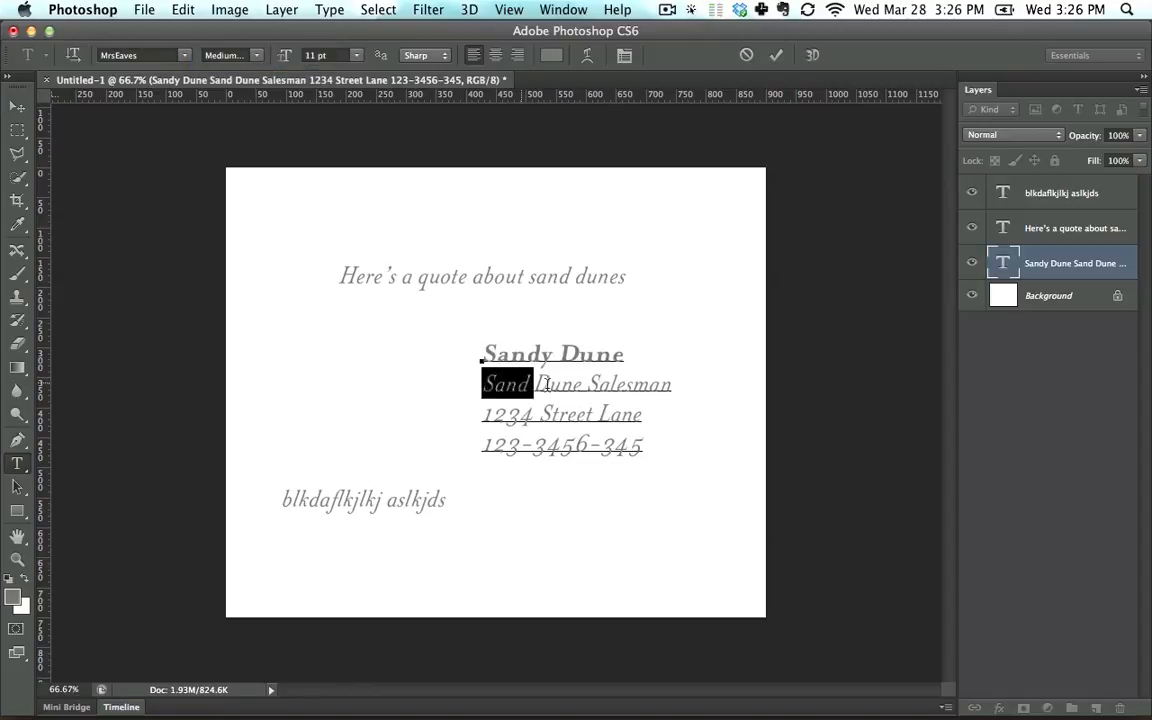
{"action": "left_click_drag", "start_coordinate": [546, 384], "coordinate": [676, 455]}
{"action": "left_click", "coordinate": [356, 56]}
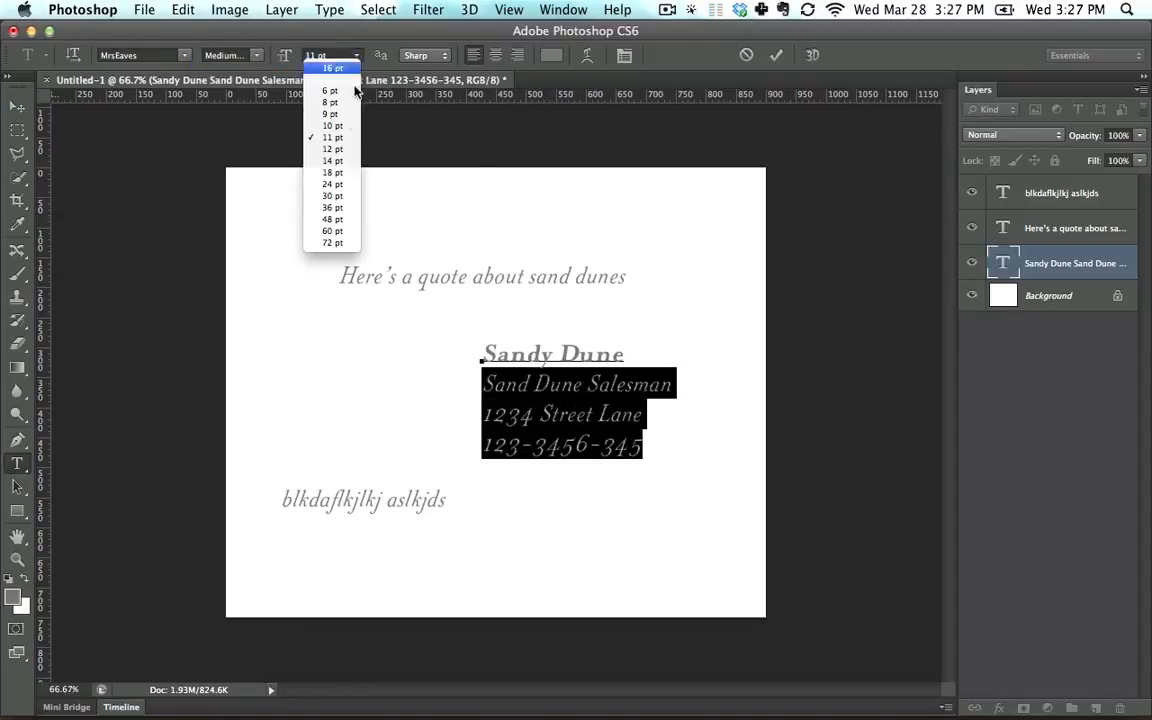
{"action": "left_click", "coordinate": [352, 116]}
Step: Select all four lines of the contact text block
{"action": "left_click", "coordinate": [524, 352]}
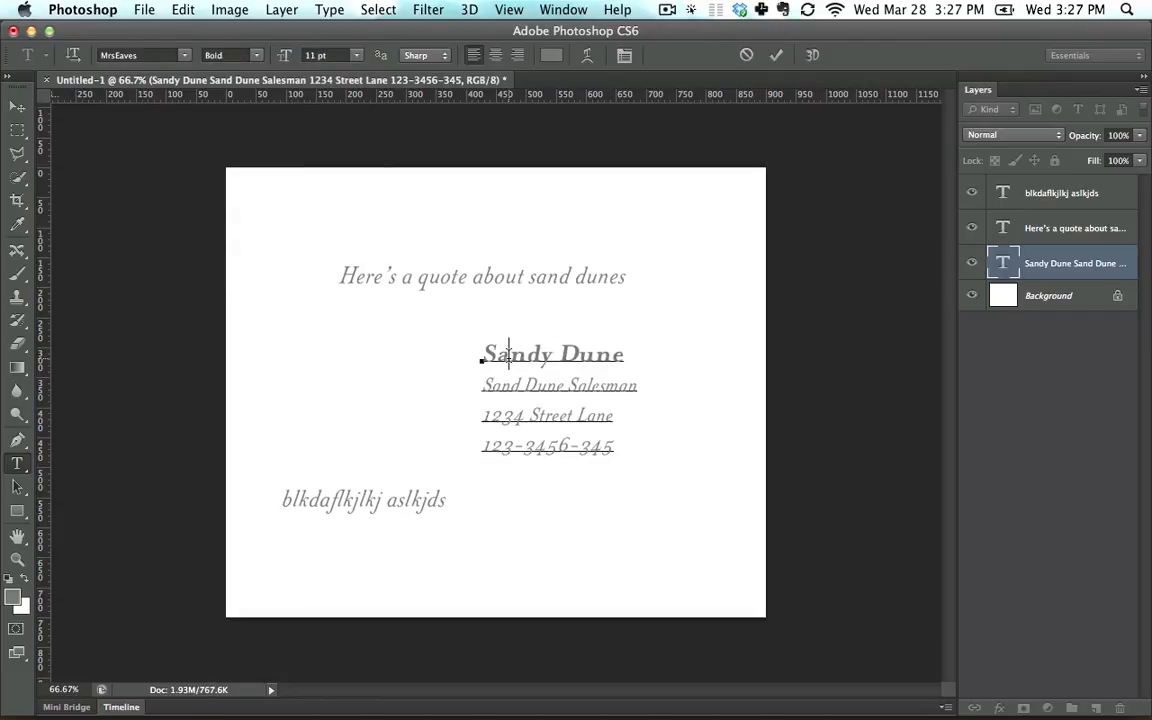
{"action": "double_click", "coordinate": [524, 352]}
{"action": "left_click", "coordinate": [545, 418]}
{"action": "left_click_drag", "start_coordinate": [483, 355], "coordinate": [671, 530]}
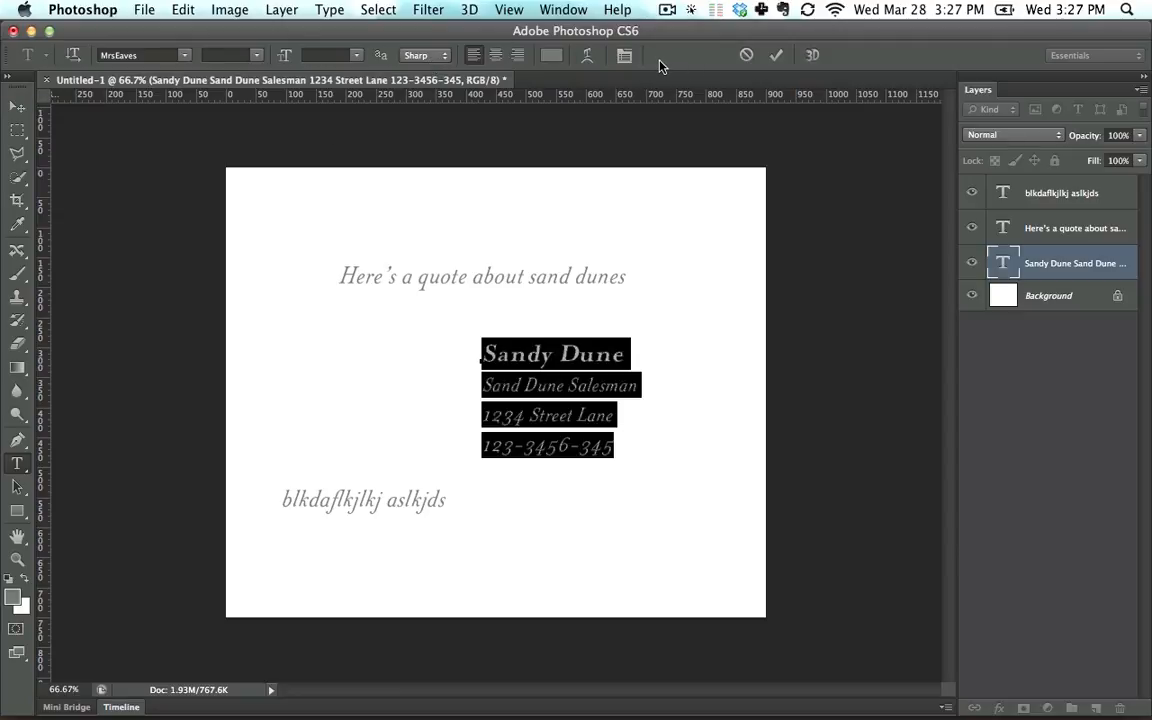
{"action": "right_click", "coordinate": [548, 399]}
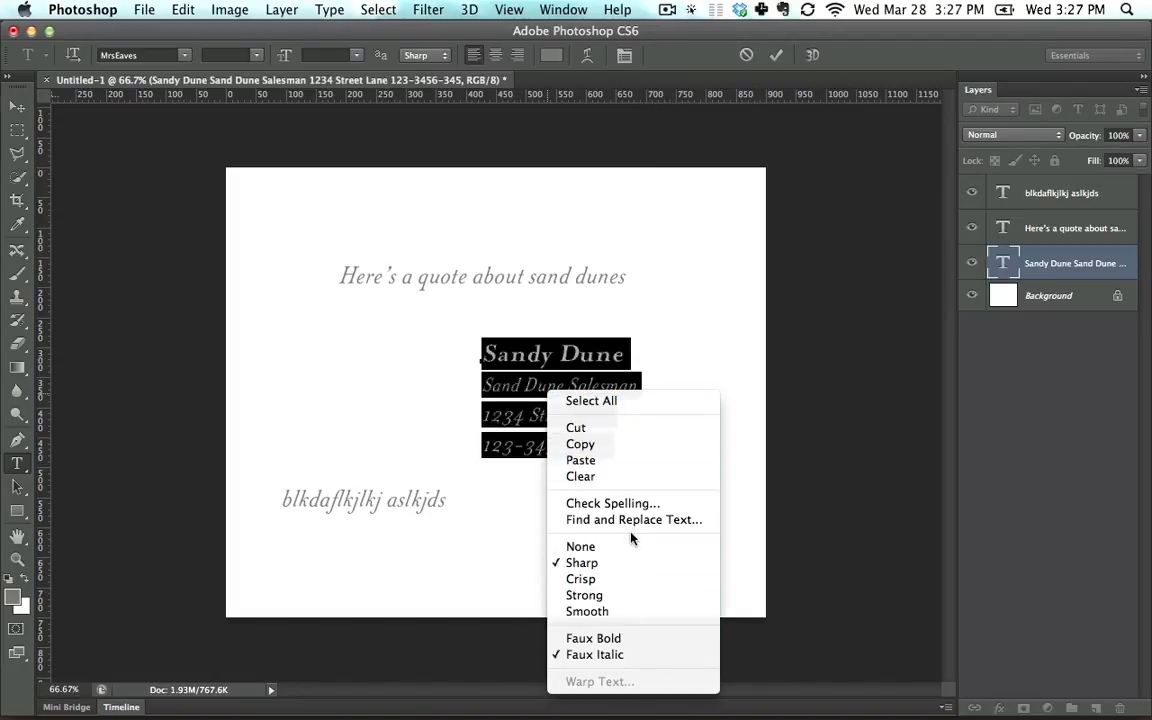
{"action": "left_click", "coordinate": [591, 400]}
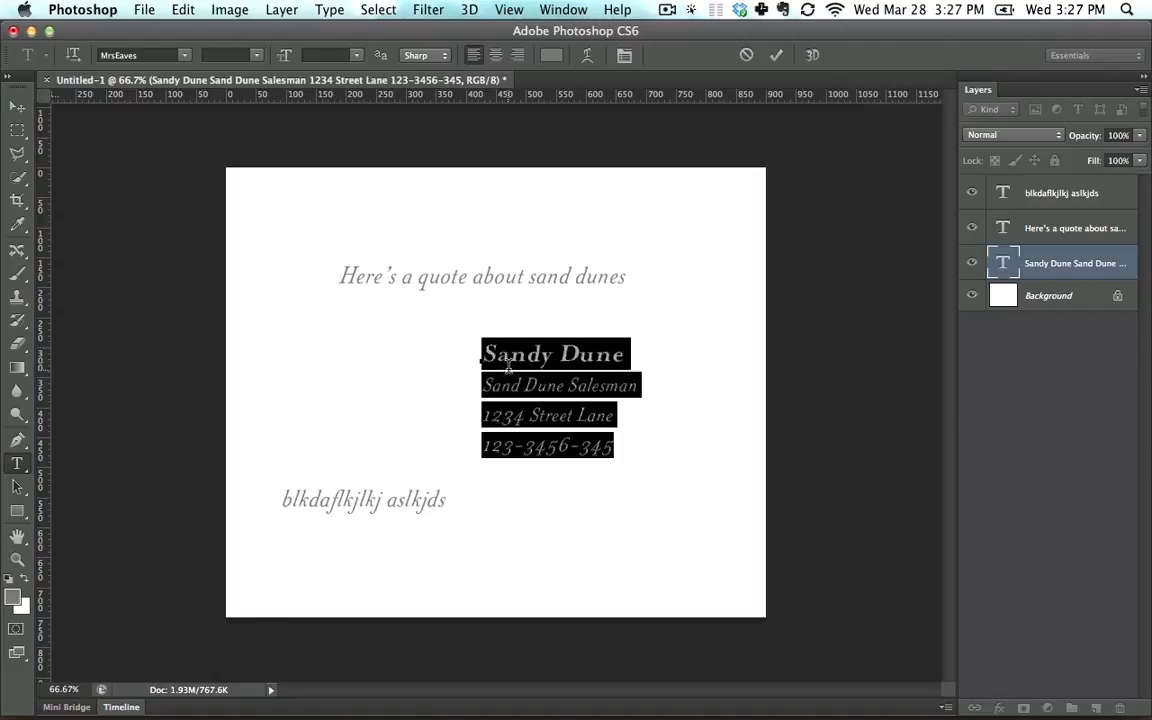
Step: Display the Character settings and move their floating panel group away from the contact text
{"action": "left_click", "coordinate": [563, 10]}
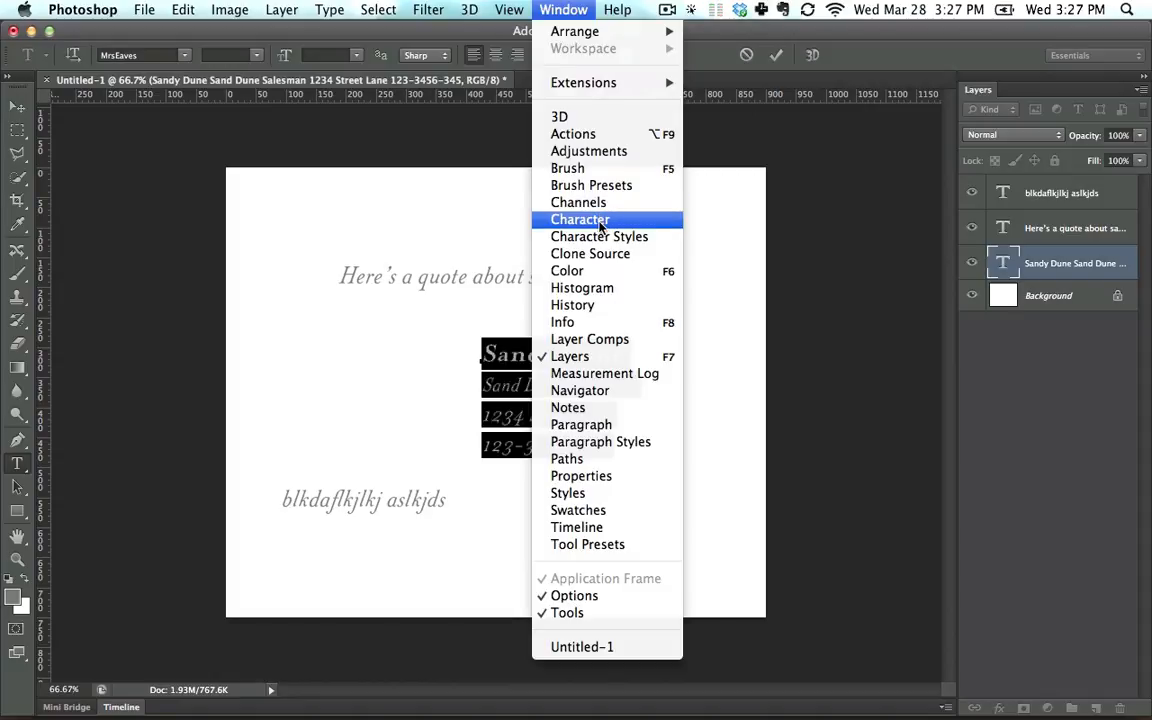
{"action": "left_click", "coordinate": [570, 9]}
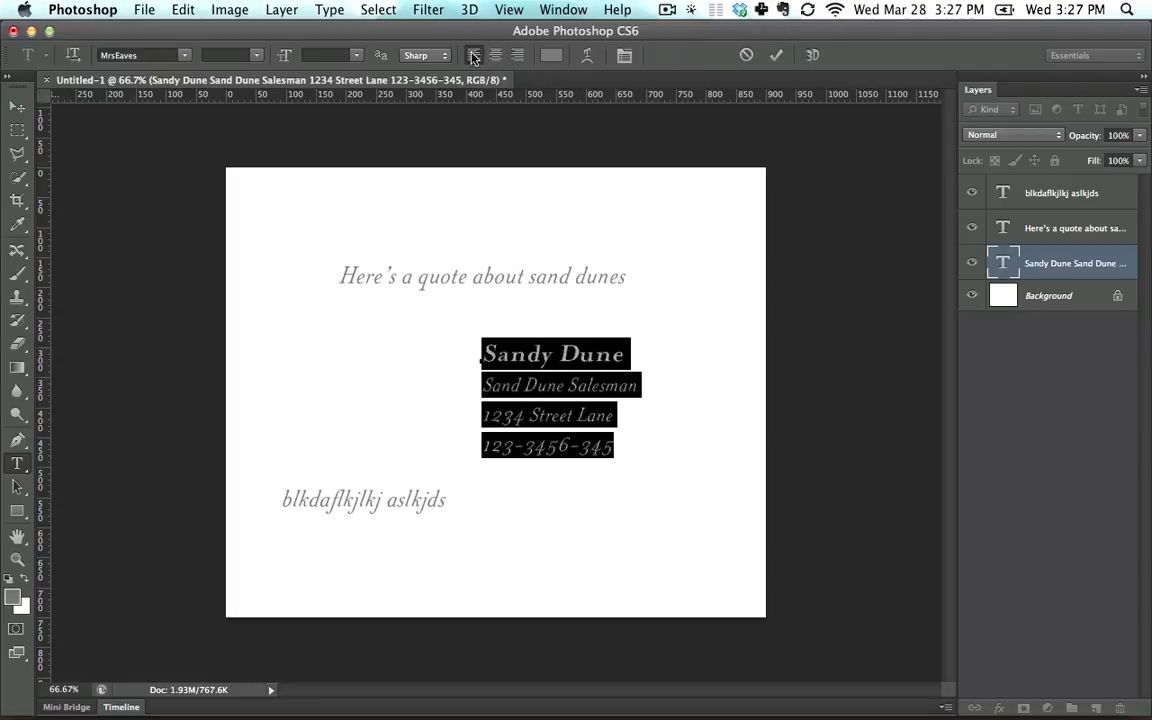
{"action": "left_click", "coordinate": [625, 56]}
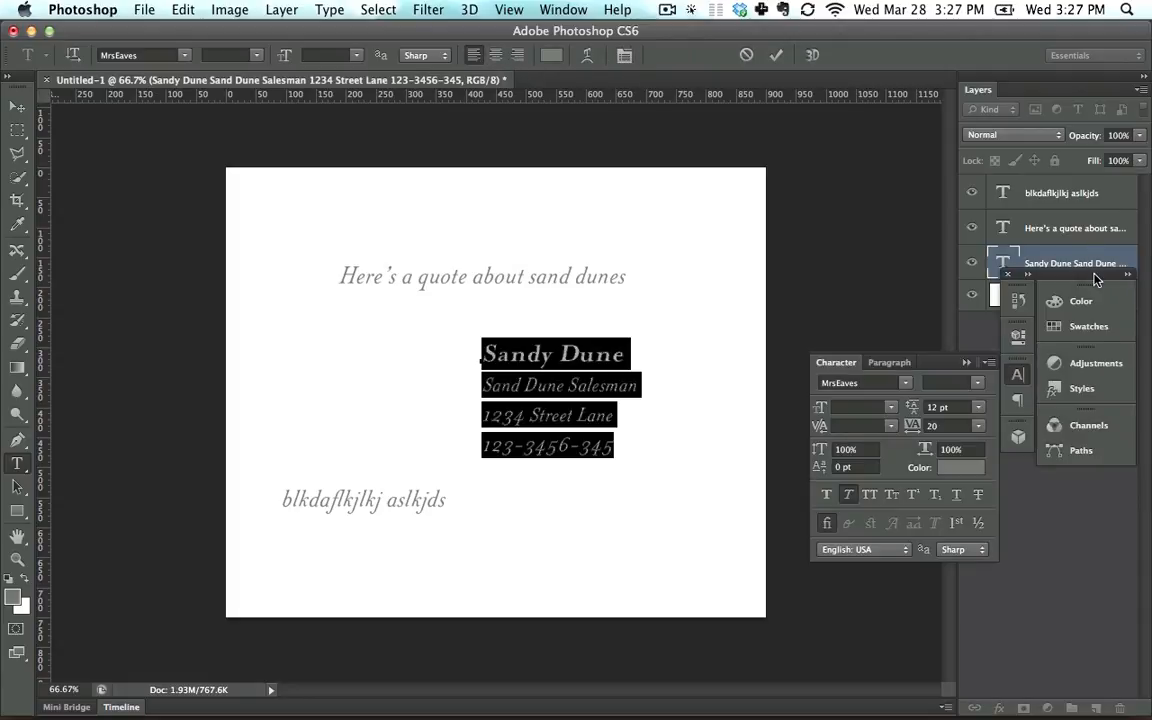
{"action": "left_click_drag", "start_coordinate": [1097, 279], "coordinate": [793, 179]}
{"action": "left_click", "coordinate": [589, 12]}
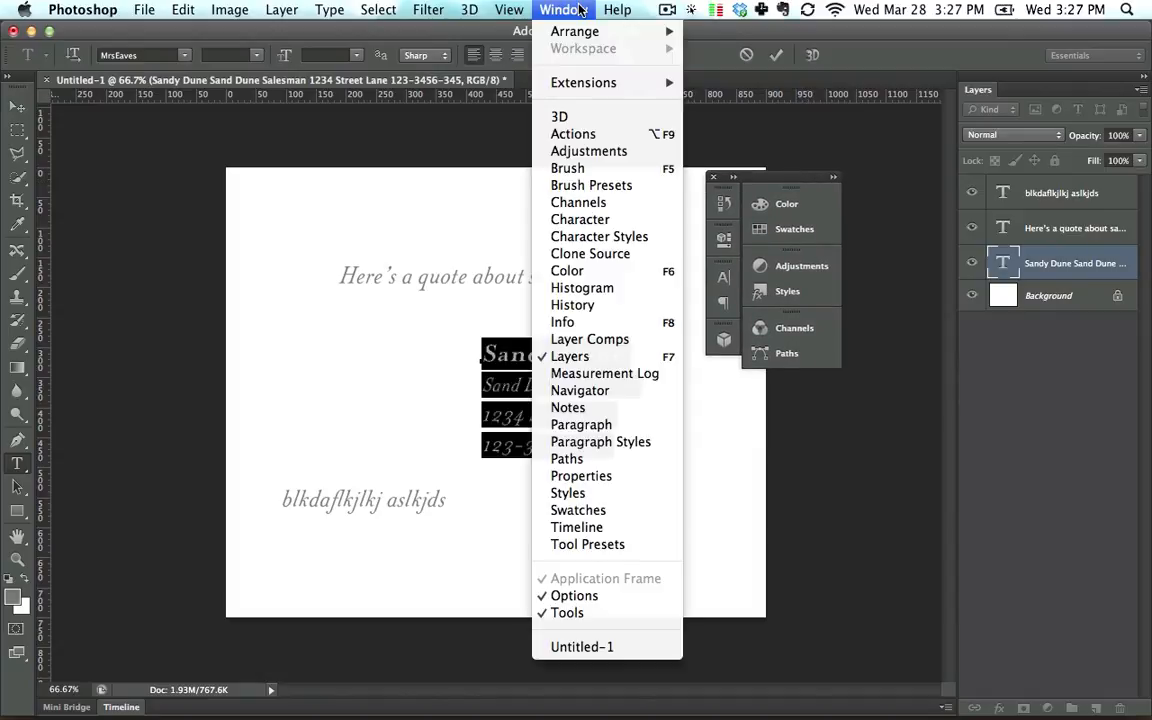
{"action": "left_click", "coordinate": [546, 7]}
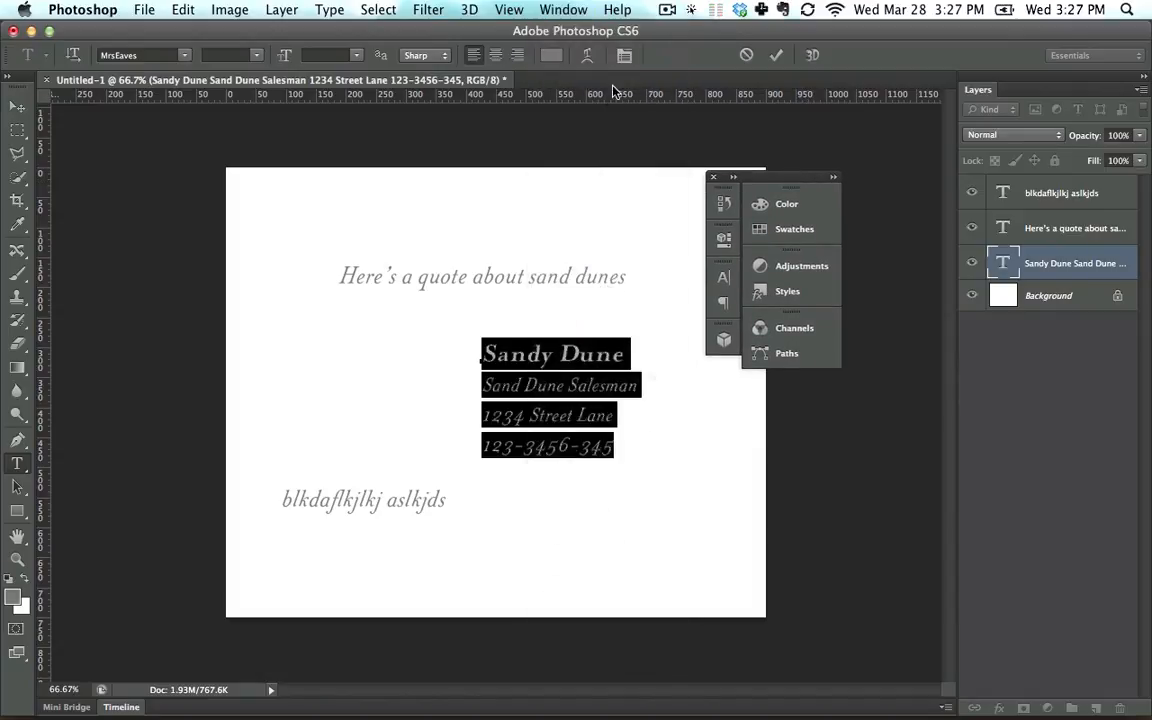
{"action": "left_click", "coordinate": [626, 58]}
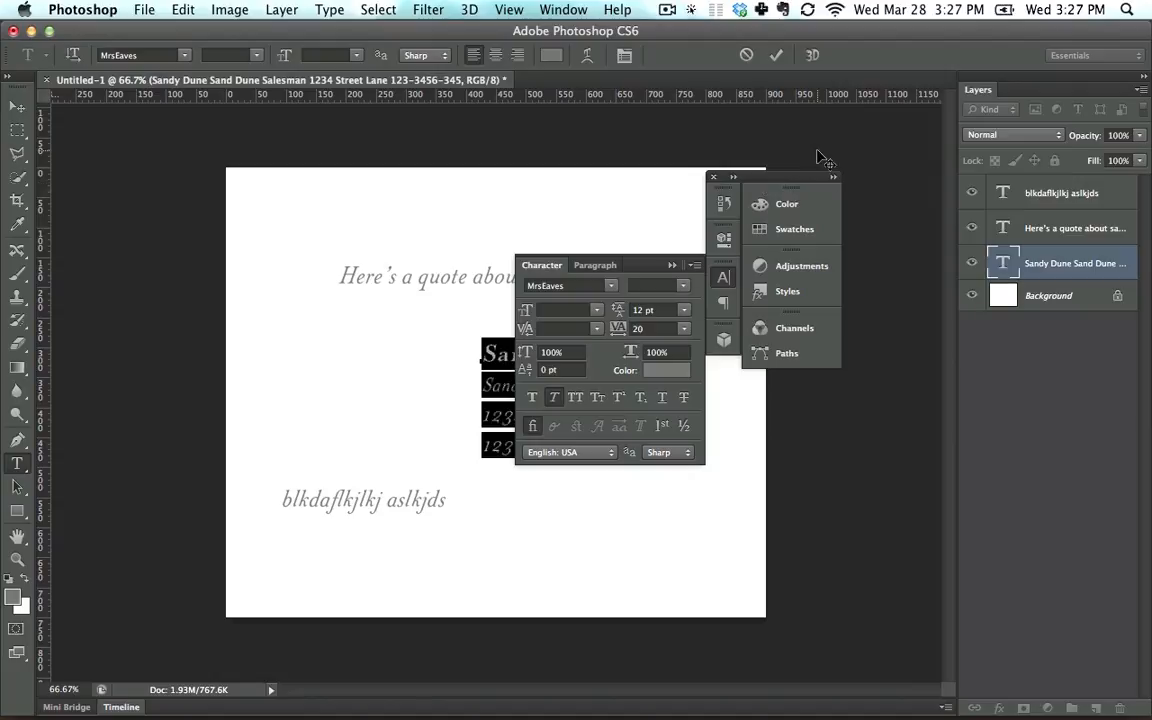
{"action": "left_click_drag", "start_coordinate": [808, 177], "coordinate": [872, 104]}
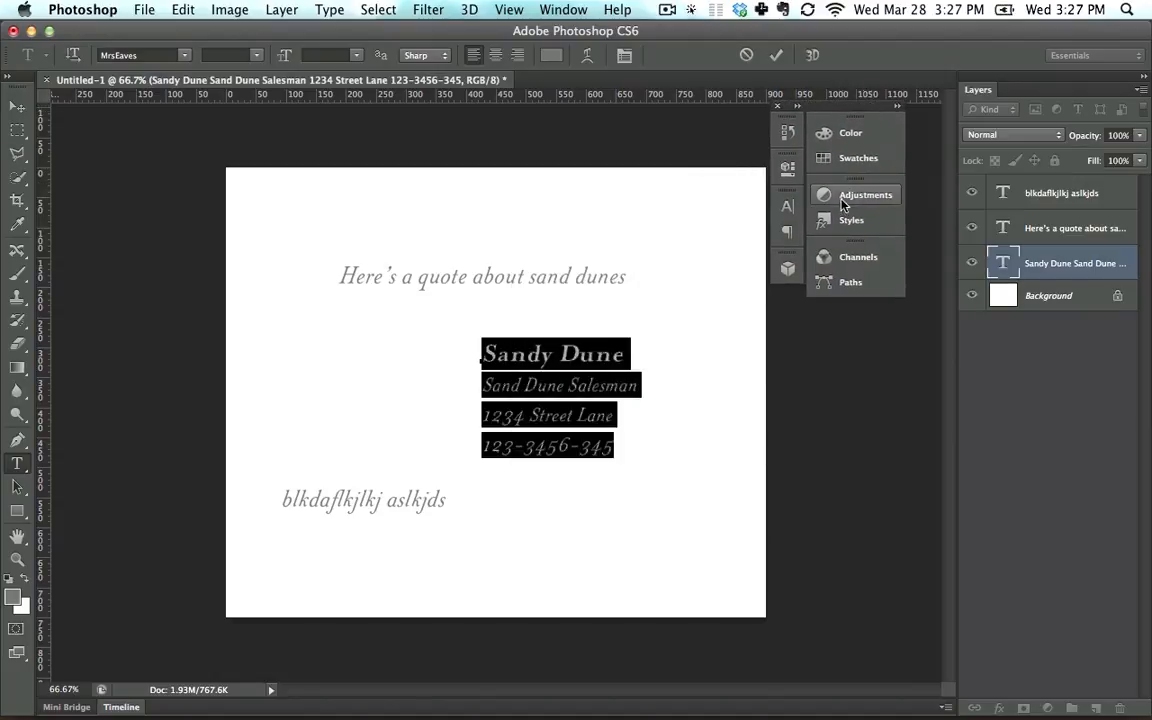
Step: Detach the Character and Paragraph panels from the floating group and close the rest of that group
{"action": "left_click", "coordinate": [789, 208]}
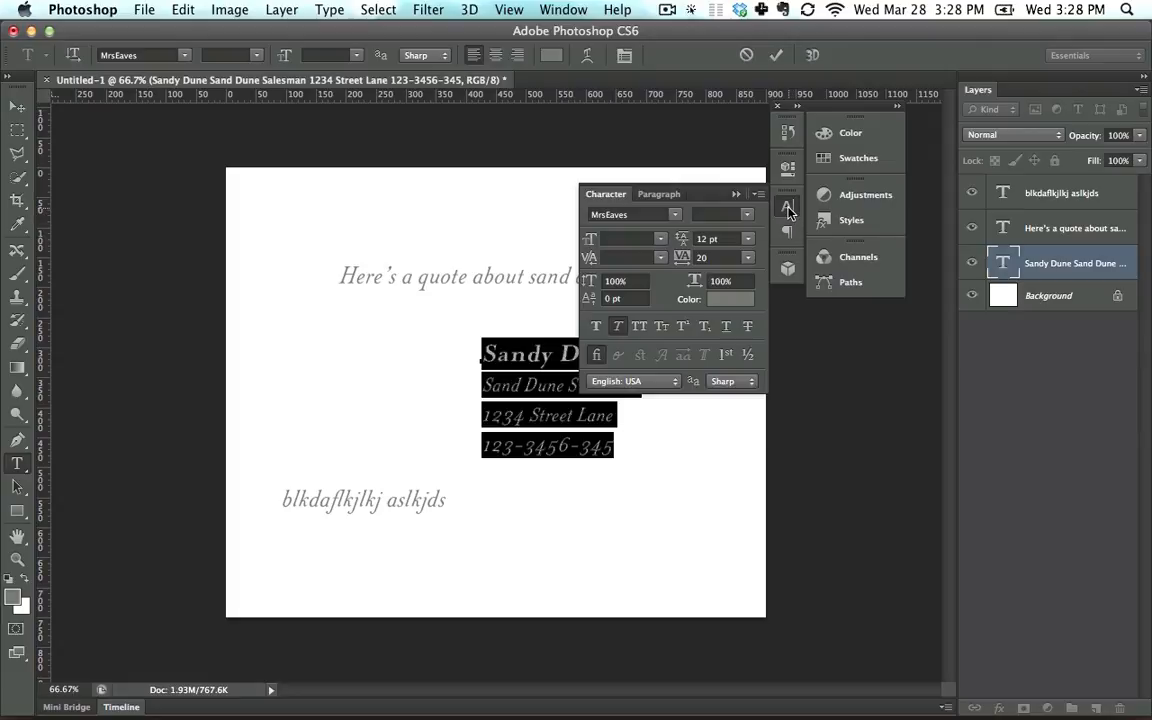
{"action": "left_click", "coordinate": [789, 209]}
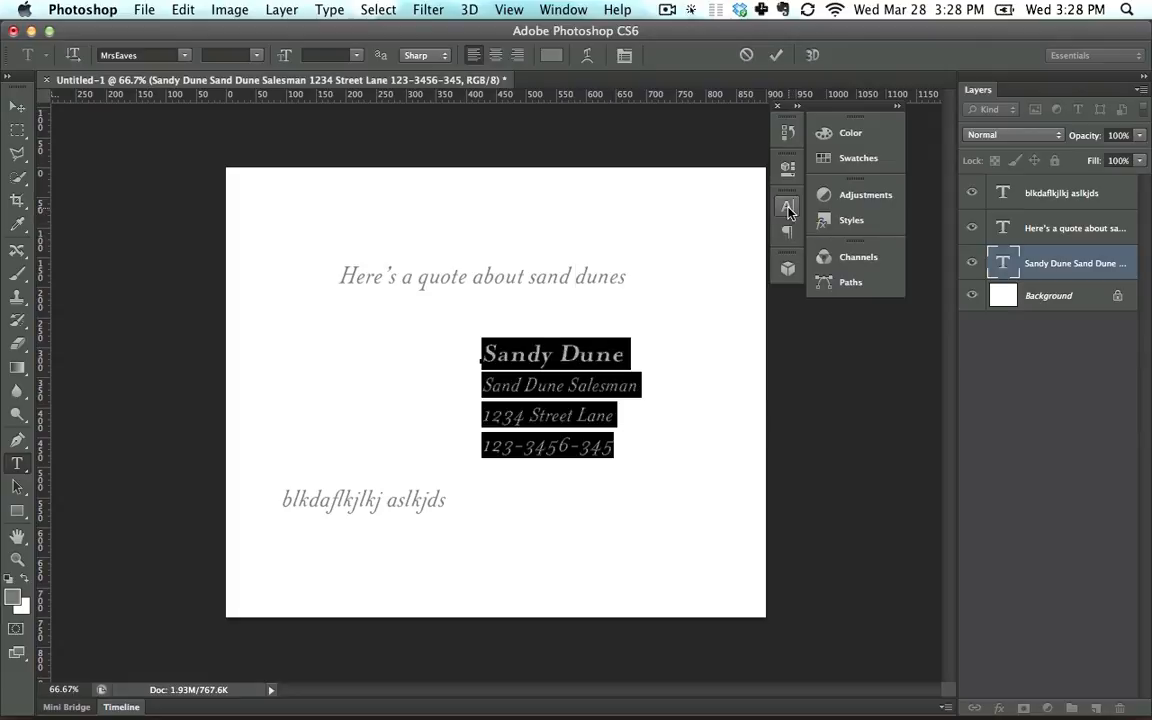
{"action": "left_click", "coordinate": [789, 207]}
{"action": "left_click_drag", "start_coordinate": [790, 198], "coordinate": [597, 165]}
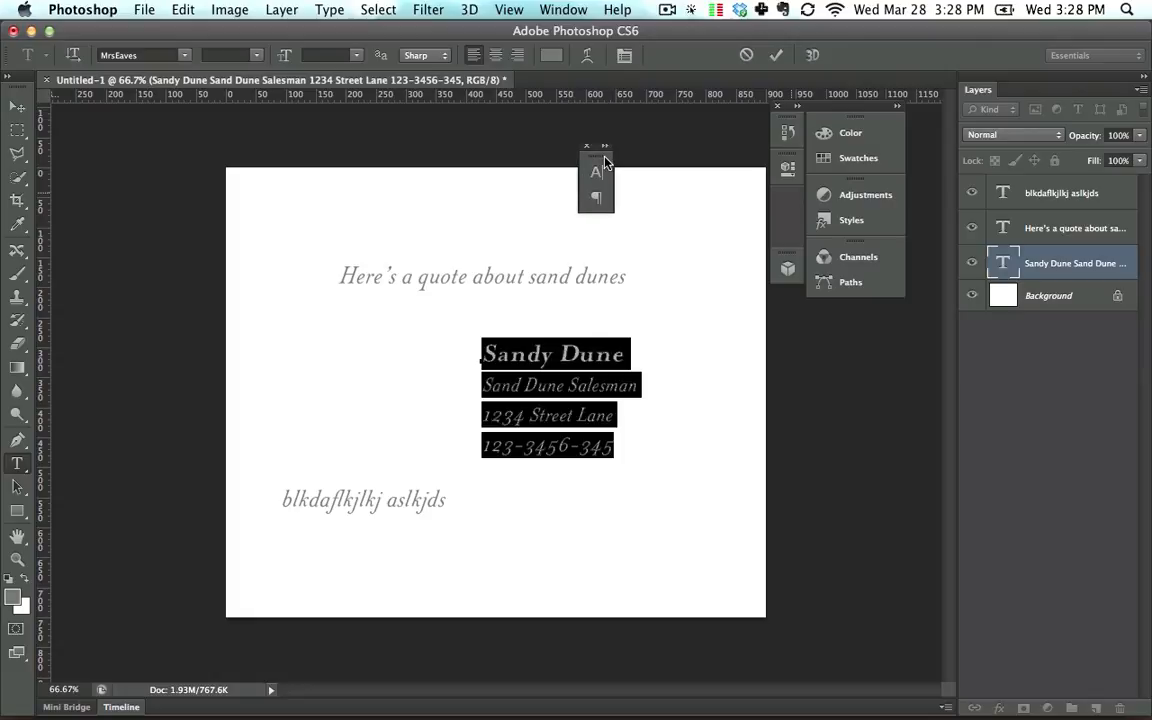
{"action": "left_click", "coordinate": [777, 105]}
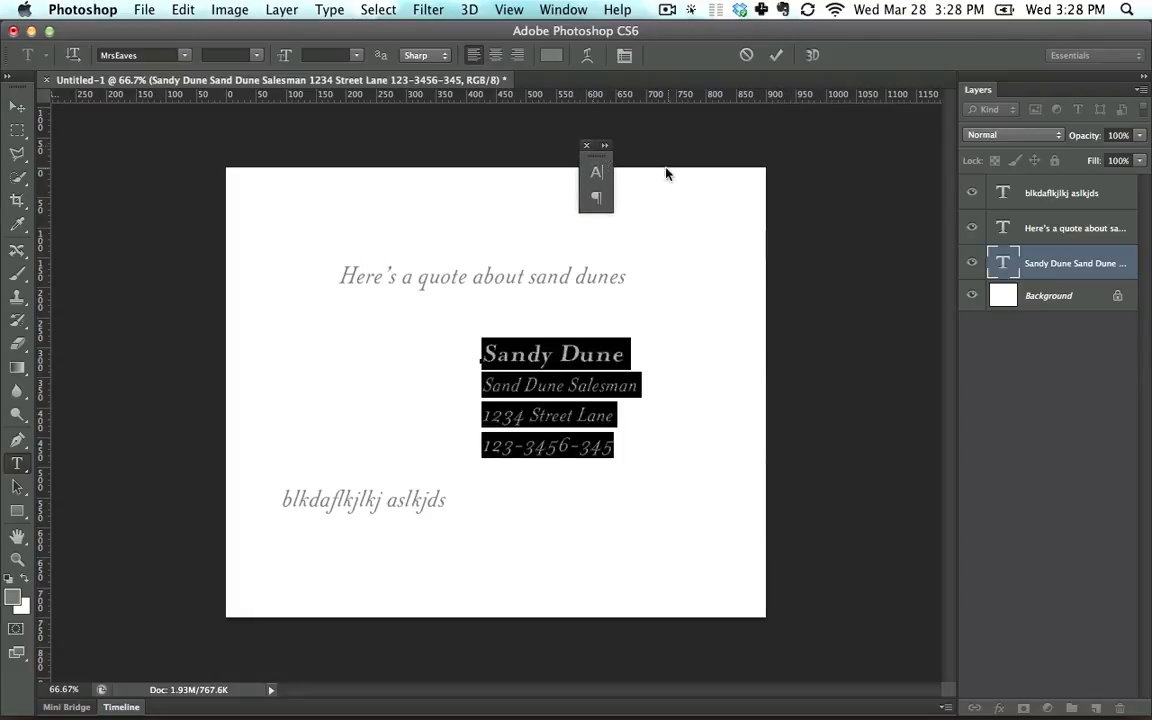
Step: Expand the detached Character and Paragraph panels and dock them above Layers
{"action": "left_click", "coordinate": [597, 174]}
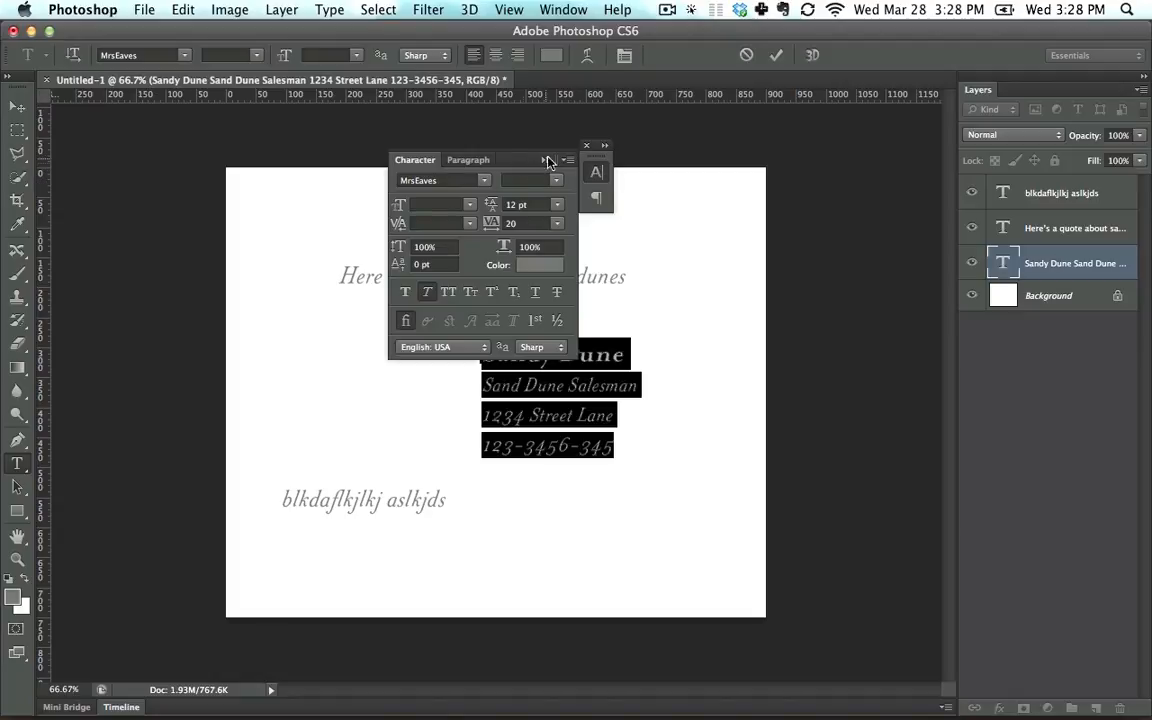
{"action": "left_click", "coordinate": [600, 149]}
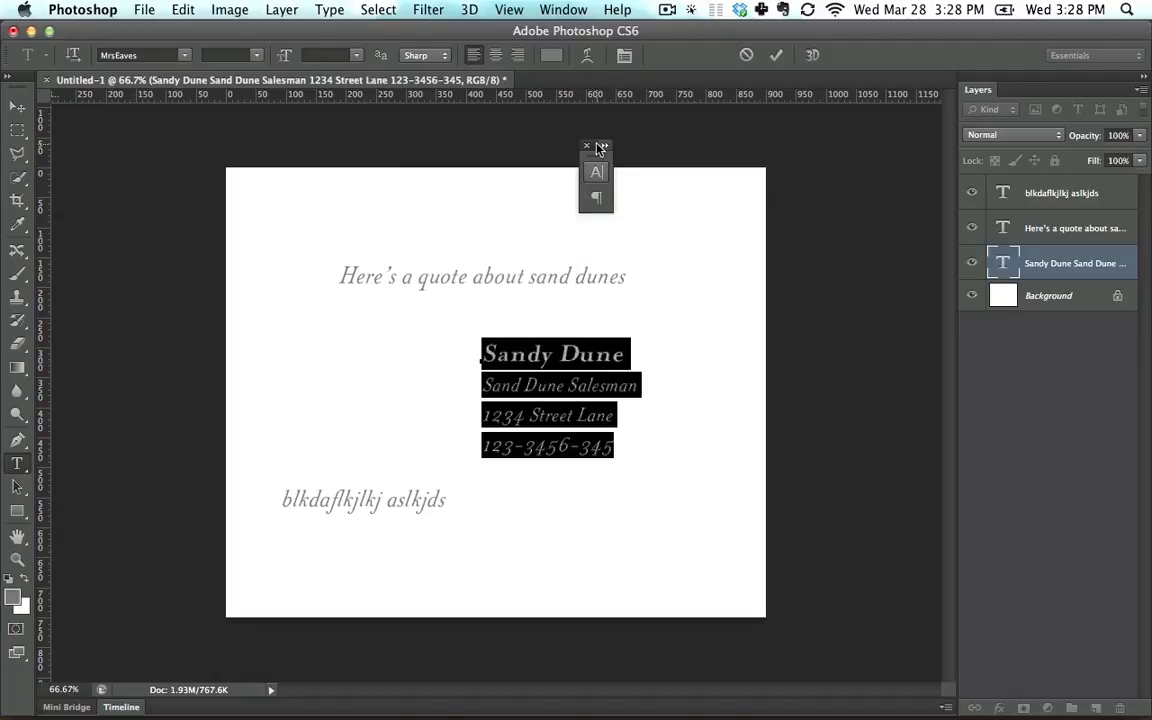
{"action": "left_click", "coordinate": [601, 147]}
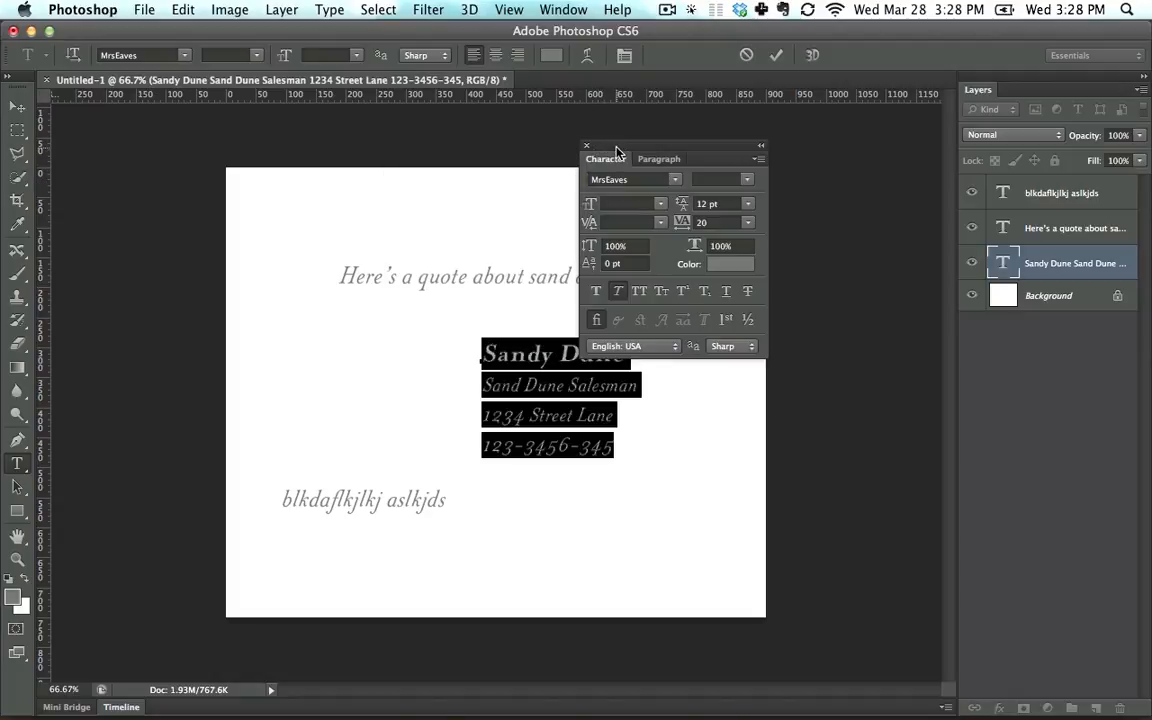
{"action": "left_click_drag", "start_coordinate": [616, 152], "coordinate": [1010, 88]}
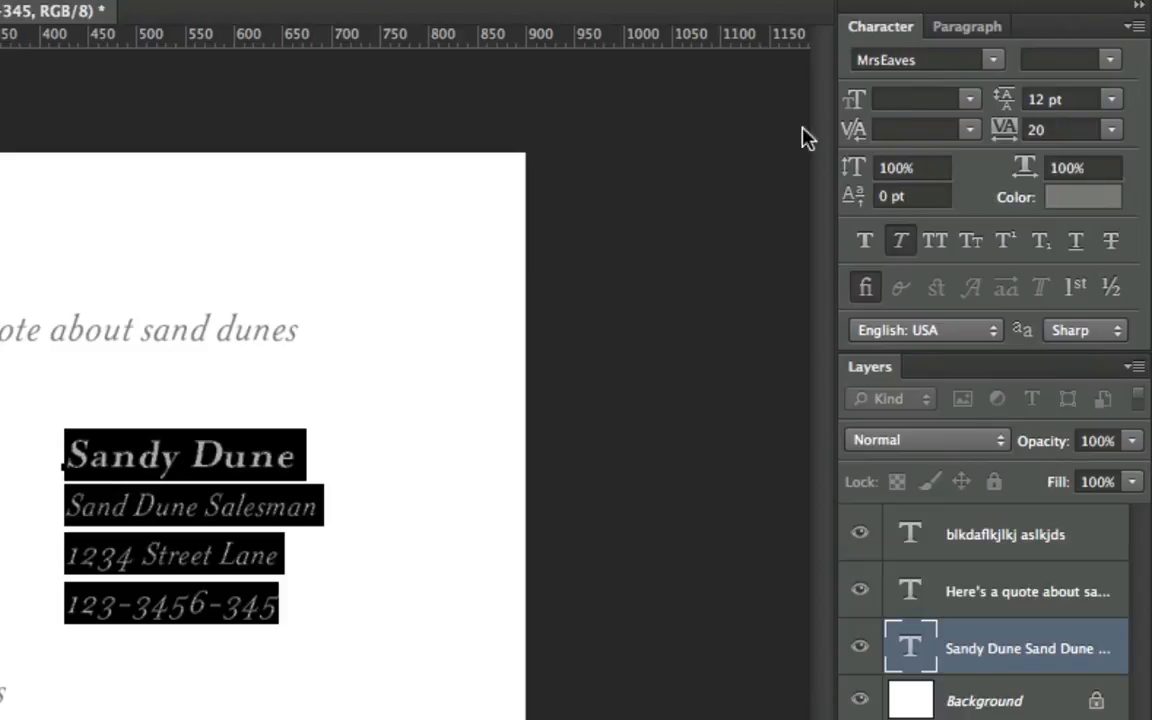
Step: Turn off faux italic for the selected contact text and set its leading to 10 pt
{"action": "left_click", "coordinate": [901, 245]}
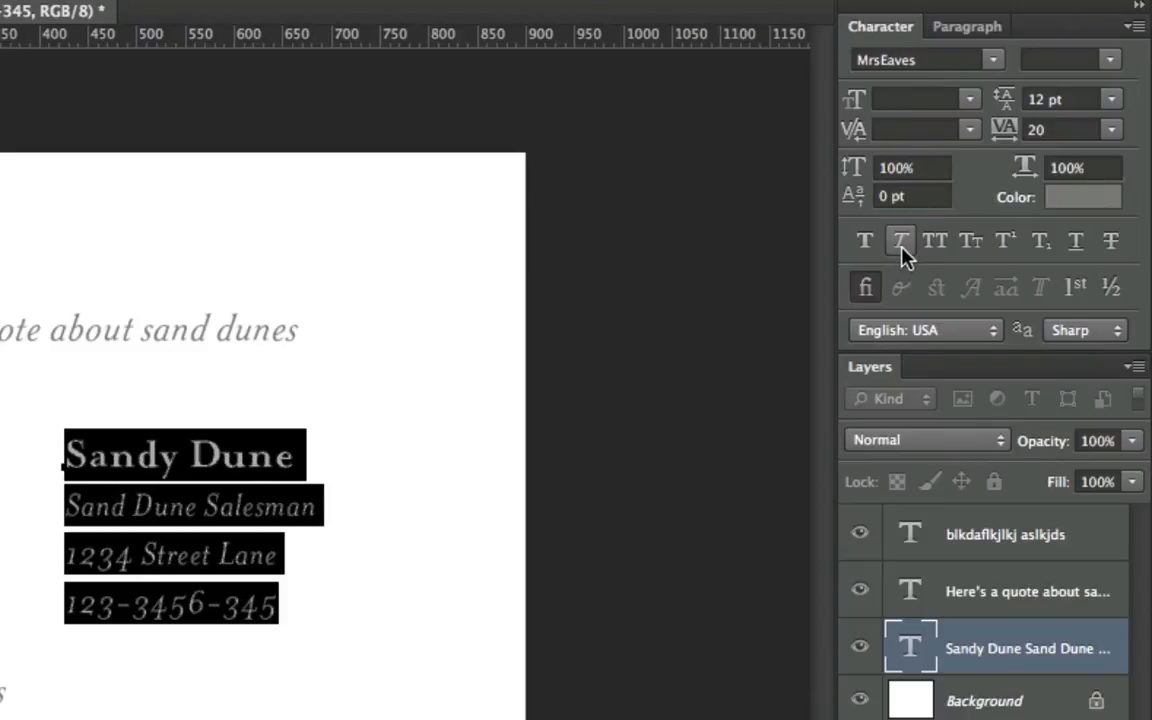
{"action": "left_click", "coordinate": [902, 248]}
{"action": "mouse_move", "coordinate": [1005, 97]}
{"action": "left_mouse_down"}
{"action": "mouse_move", "coordinate": [1027, 103]}
{"action": "mouse_move", "coordinate": [1003, 98]}
{"action": "mouse_move", "coordinate": [1008, 134]}
{"action": "left_mouse_up"}
Step: Try stretching the contact text to 183% vertical and 190% horizontal scale, and reset both scales to 100%
{"action": "left_click_drag", "start_coordinate": [851, 173], "coordinate": [1110, 170]}
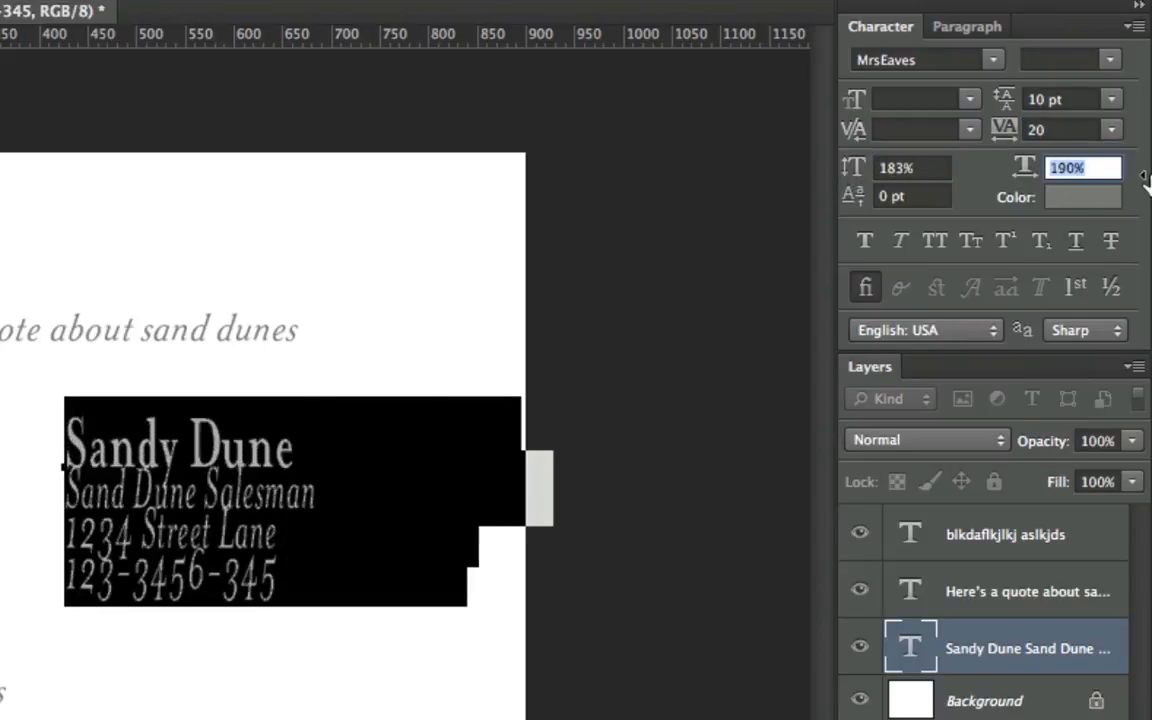
{"action": "left_click", "coordinate": [912, 167]}
{"action": "type", "text": "100"}
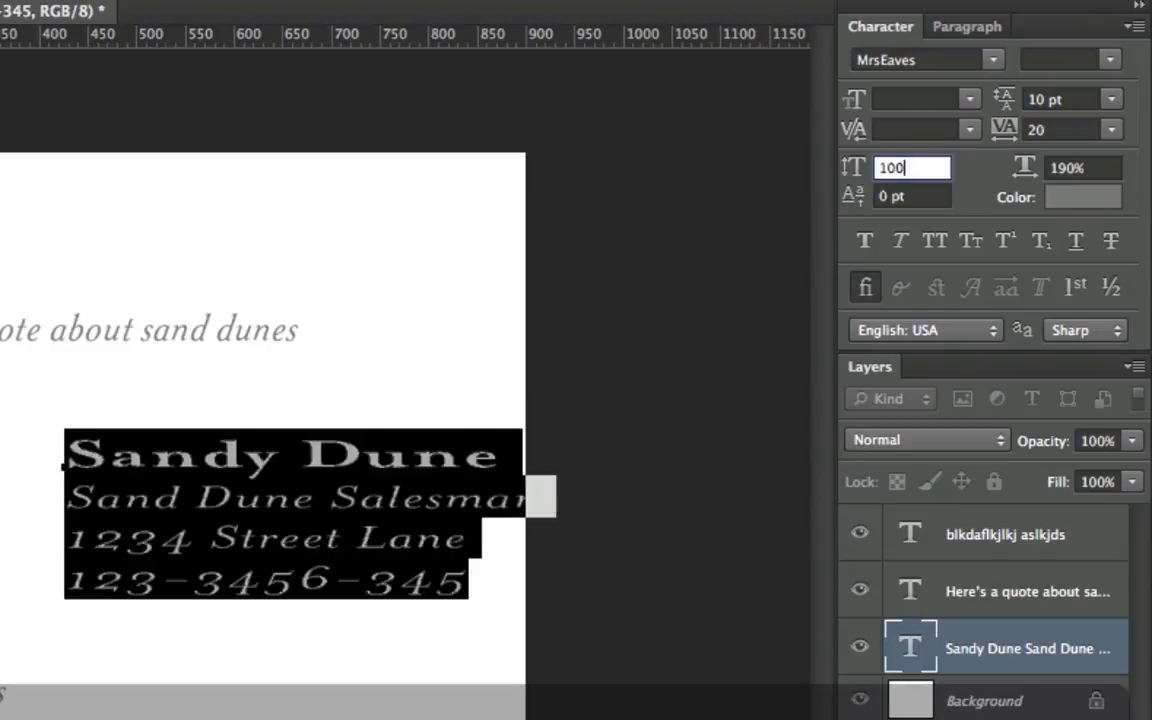
{"action": "key", "text": "Tab"}
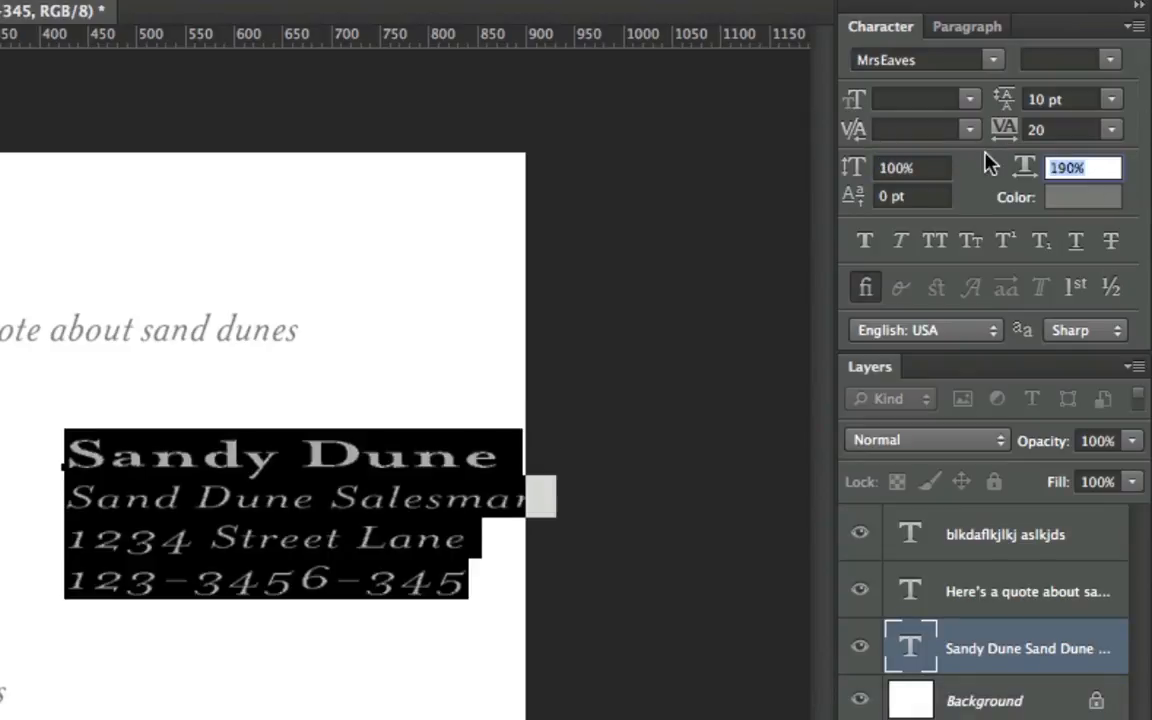
{"action": "type", "text": "100"}
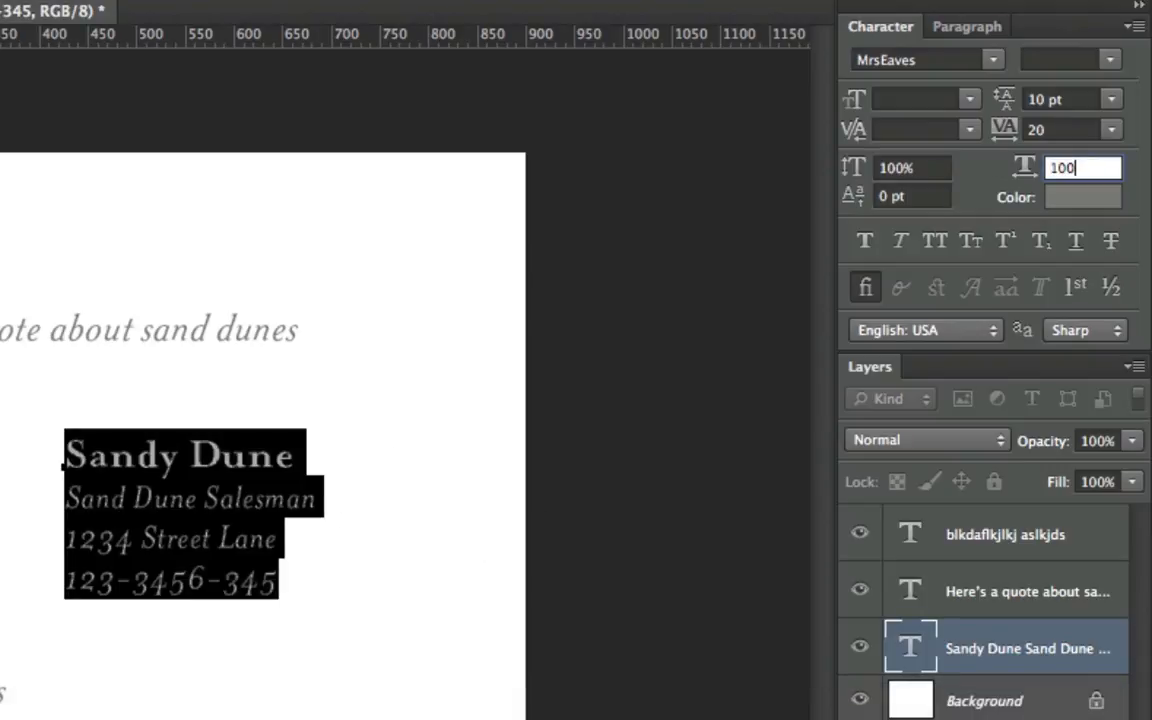
Step: Add "3rd" directly after the surname in the bold name line of the contact text
{"action": "left_click", "coordinate": [294, 455]}
{"action": "double_click", "coordinate": [256, 458]}
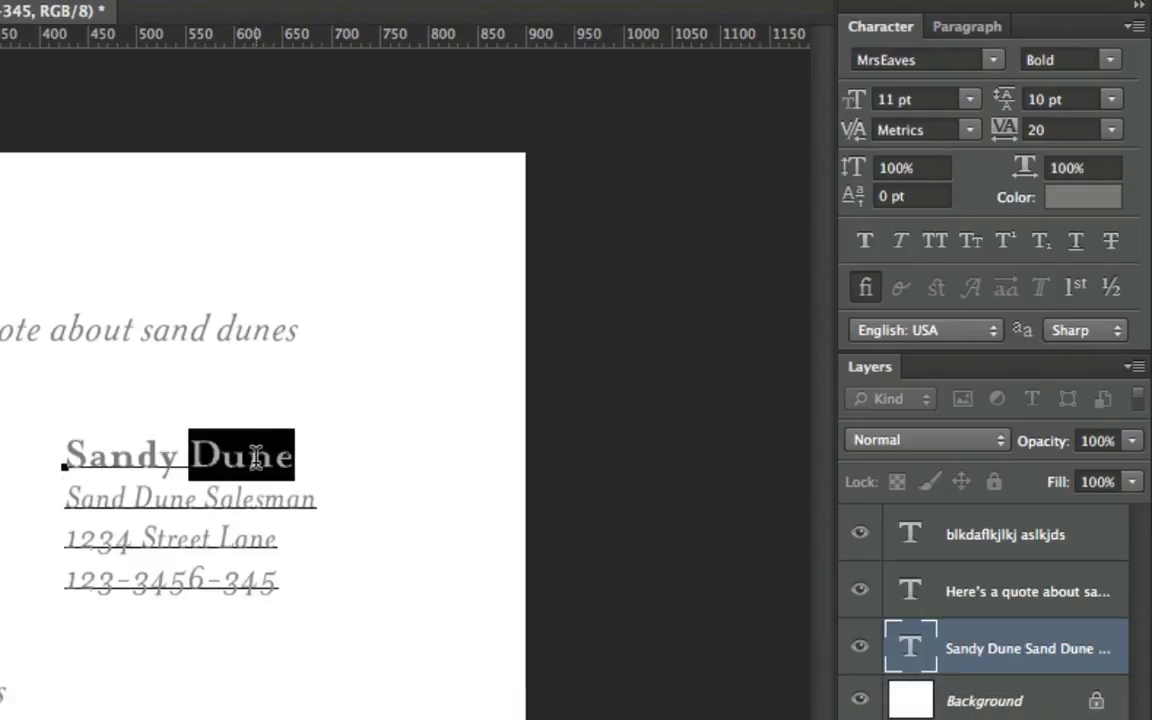
{"action": "left_click", "coordinate": [229, 463]}
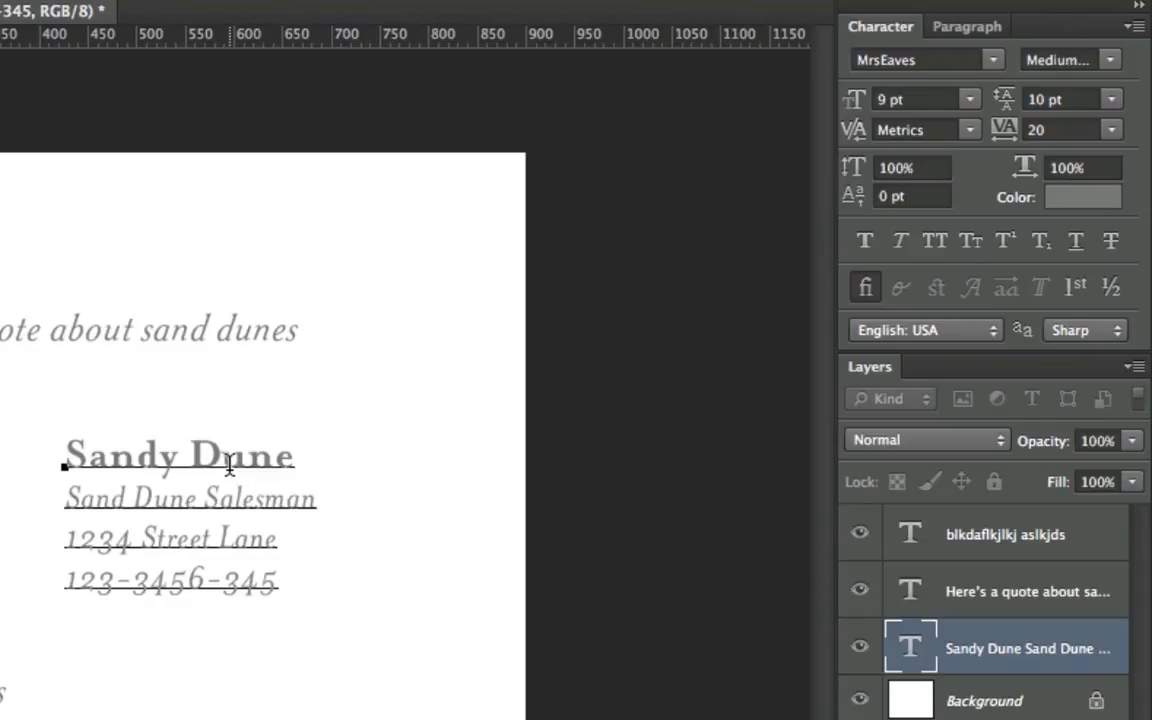
{"action": "left_click_drag", "start_coordinate": [229, 463], "coordinate": [246, 462]}
{"action": "left_click", "coordinate": [296, 455]}
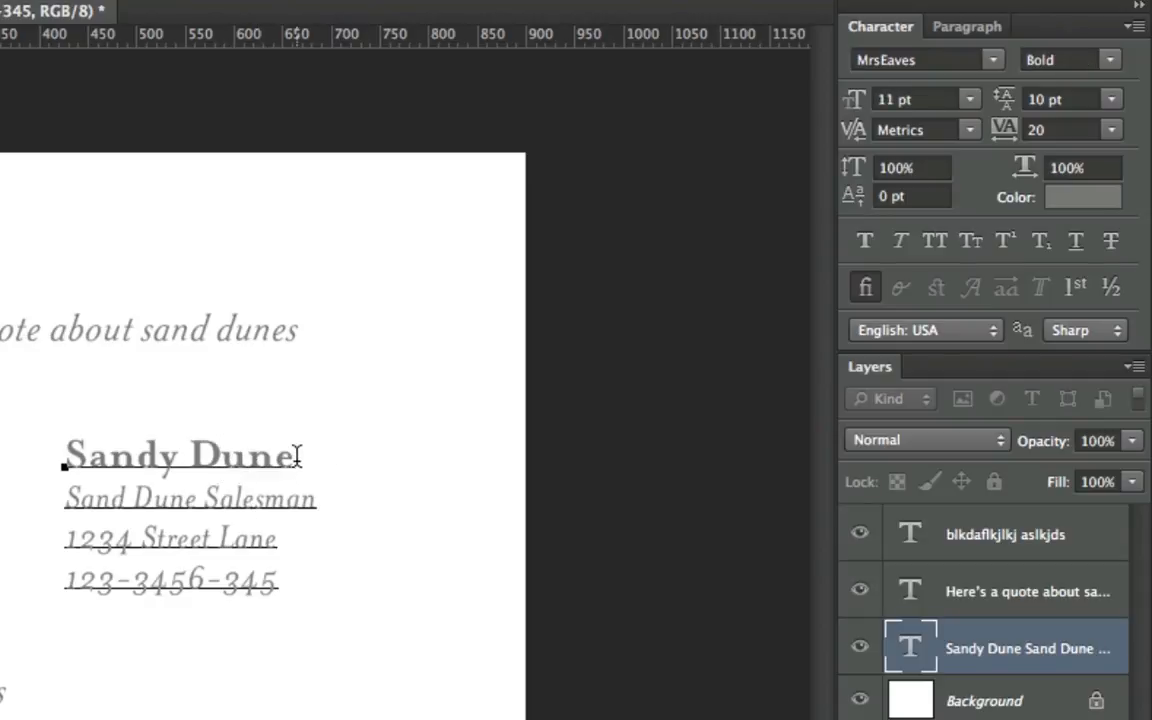
{"action": "type", "text": "3rd"}
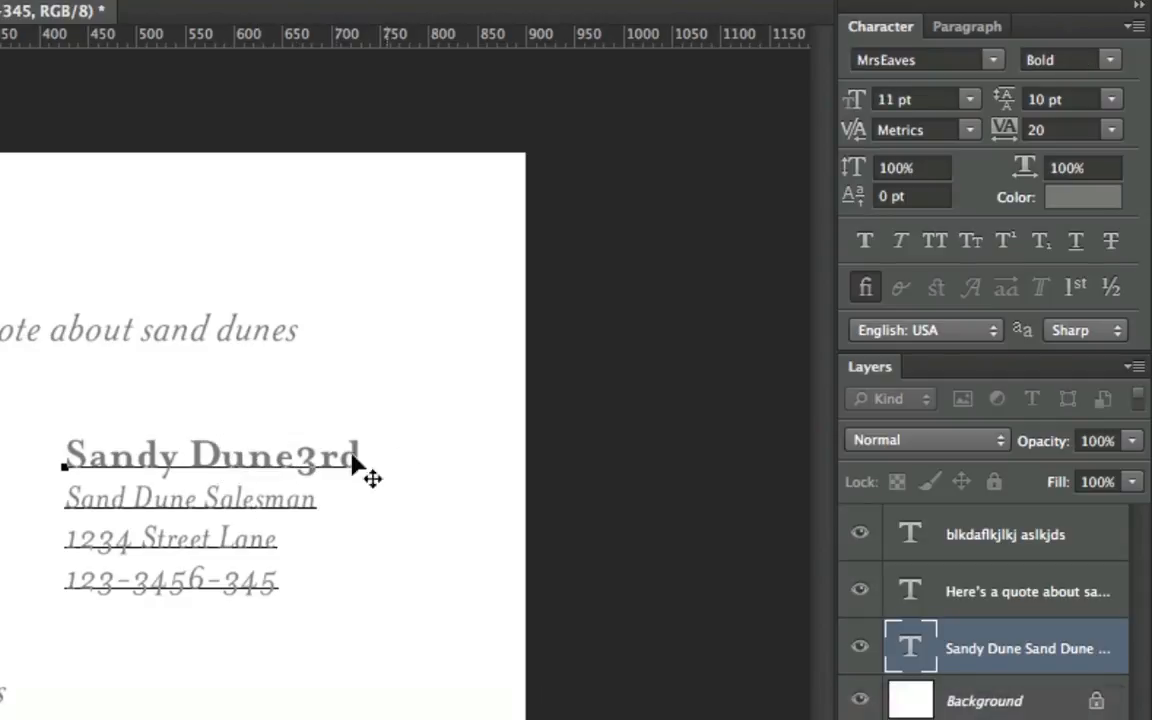
Step: Shrink the "3rd" suffix to 5.01 pt and raise it with a 7 pt baseline shift
{"action": "left_click_drag", "start_coordinate": [296, 456], "coordinate": [362, 456]}
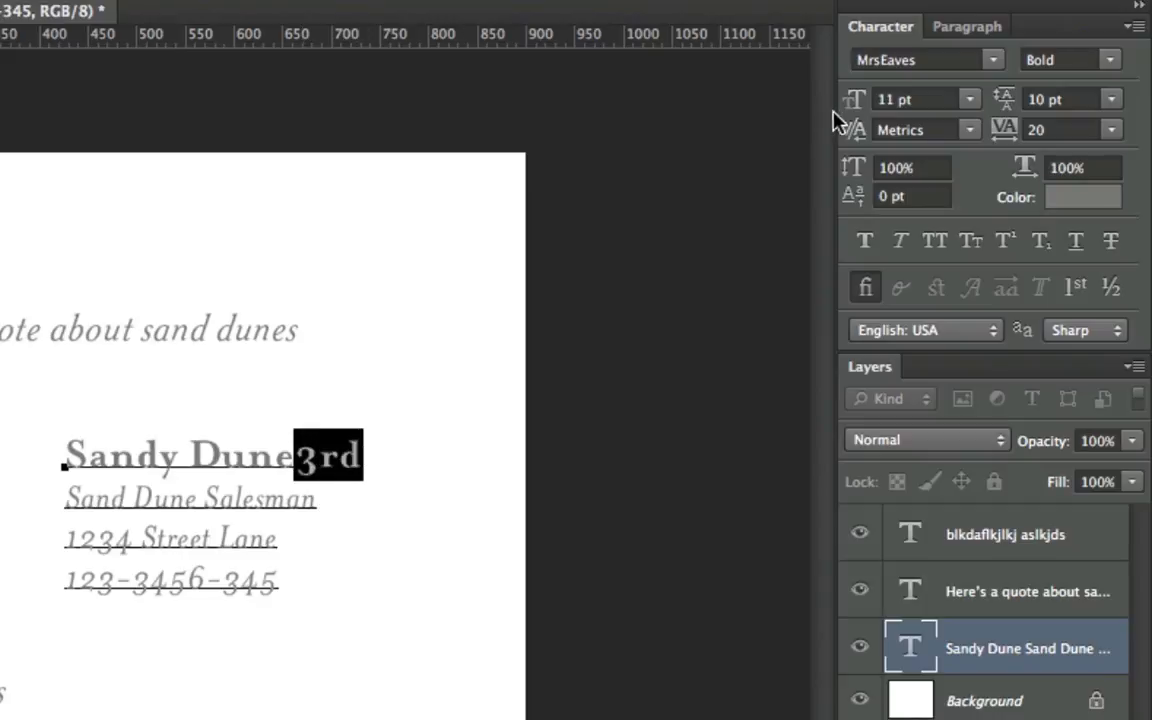
{"action": "left_click_drag", "start_coordinate": [855, 100], "coordinate": [833, 107]}
{"action": "left_click_drag", "start_coordinate": [858, 212], "coordinate": [862, 206]}
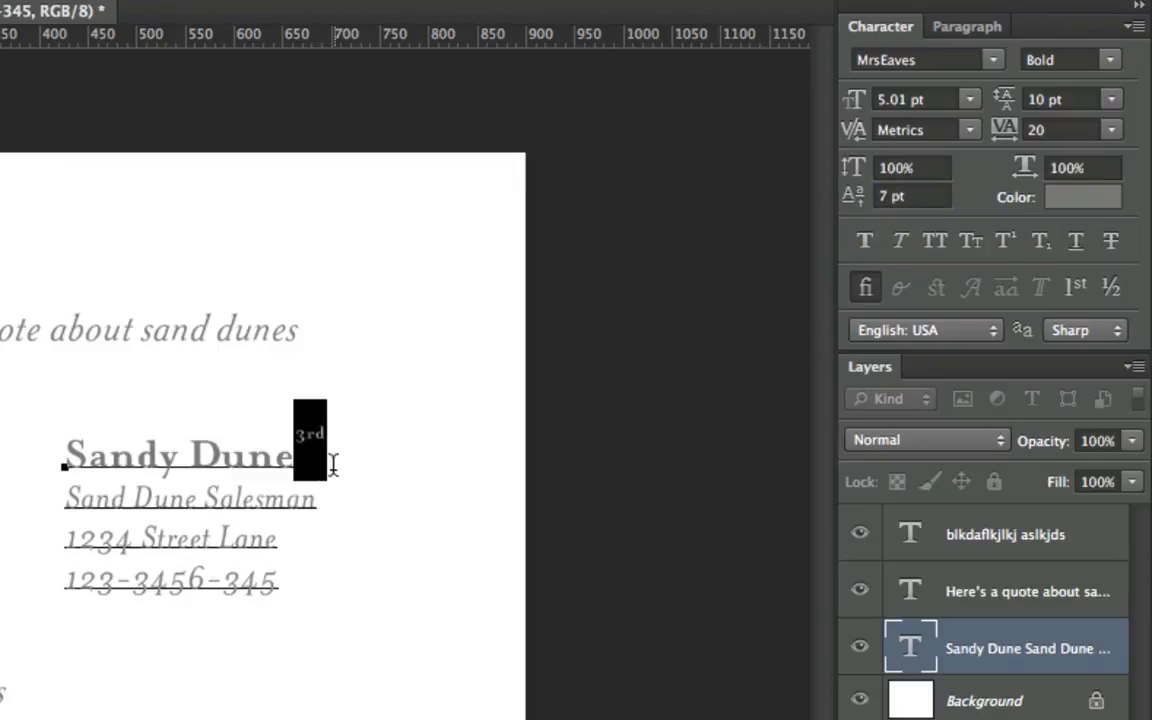
{"action": "left_click", "coordinate": [276, 420]}
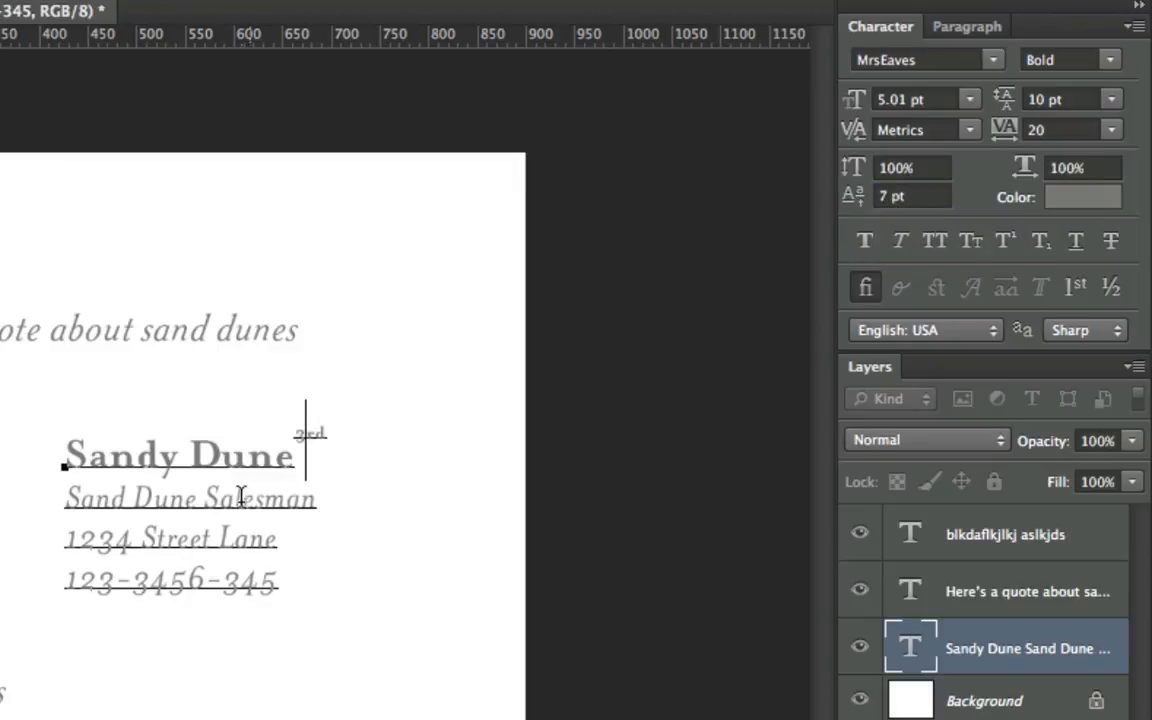
Step: Delete the raised suffix and retype "3rd" after the surname in the name line's regular 11 pt formatting
{"action": "double_click", "coordinate": [309, 434]}
{"action": "left_click", "coordinate": [339, 440]}
{"action": "key", "text": "BackSpace"}
{"action": "key", "text": "BackSpace"}
{"action": "key", "text": "BackSpace"}
{"action": "key", "text": "BackSpace"}
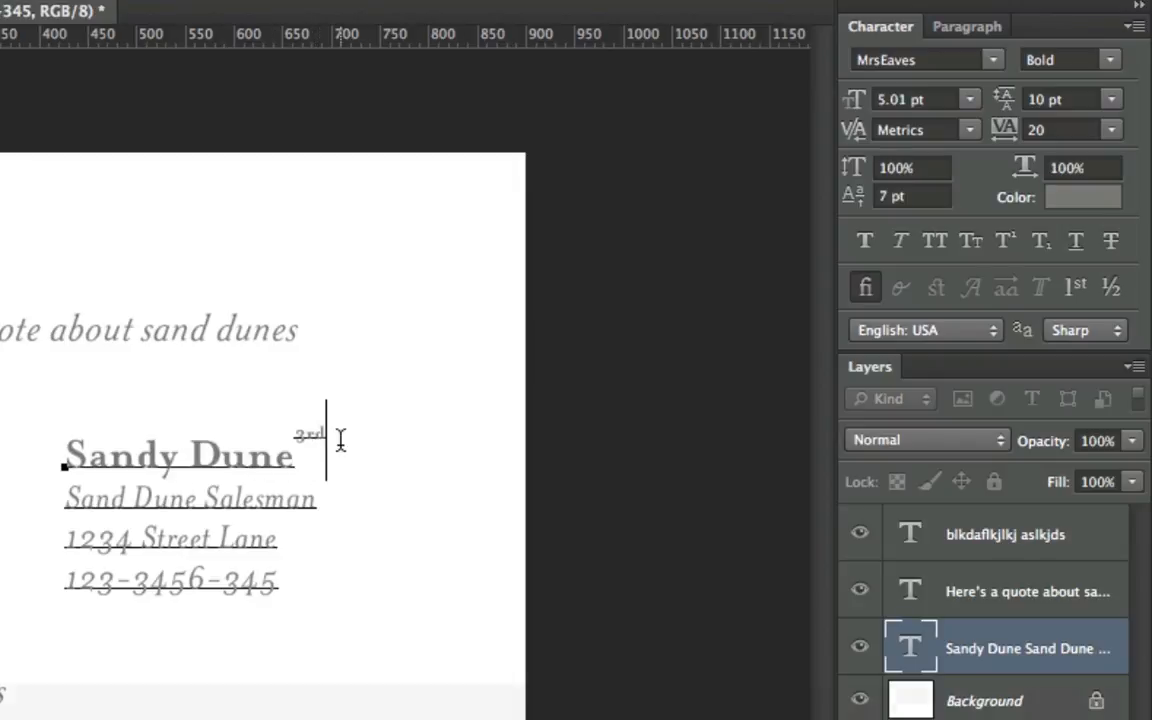
{"action": "type", "text": "e3rd"}
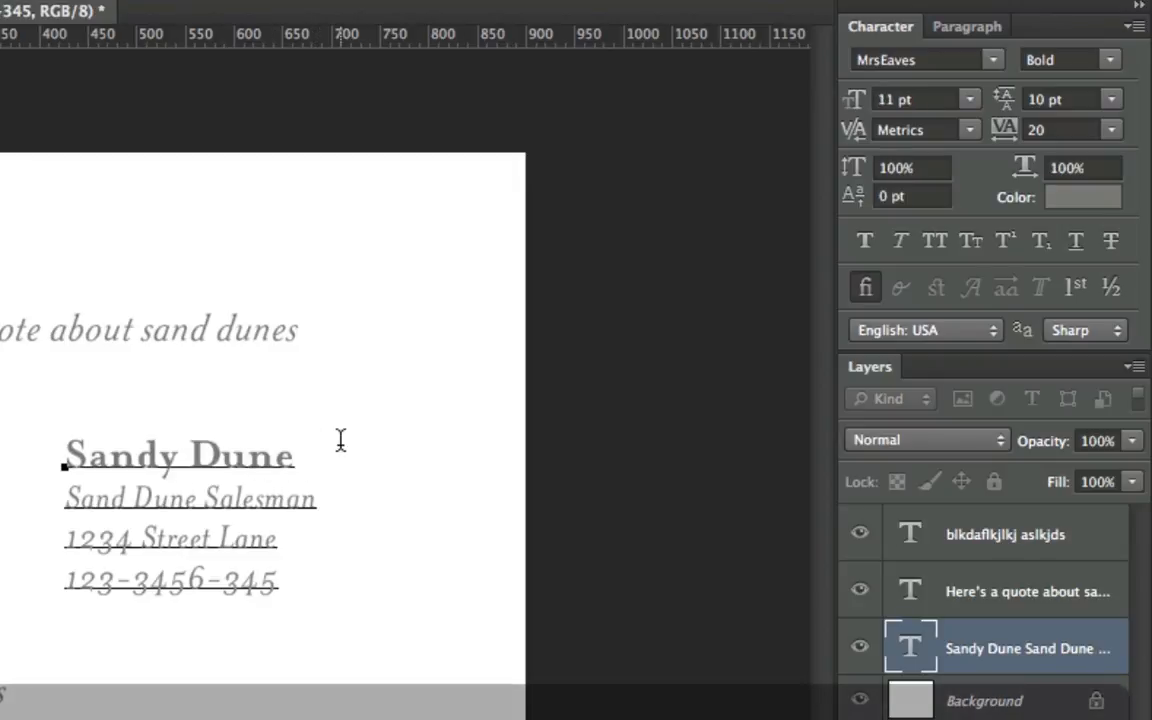
Step: Format the "3rd" suffix as superscript, trying subscript before returning to superscript
{"action": "key", "text": "shift+Left"}
{"action": "key", "text": "shift+Left"}
{"action": "key", "text": "shift+Left"}
{"action": "left_click", "coordinate": [1003, 243]}
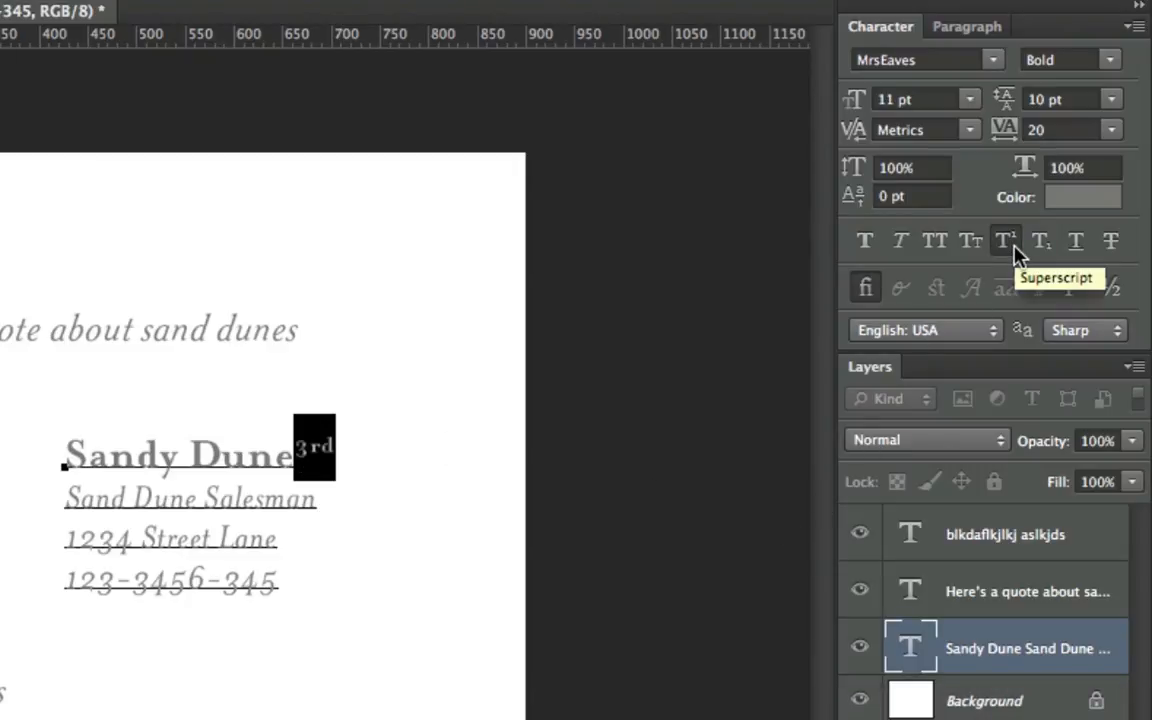
{"action": "left_click", "coordinate": [1040, 247]}
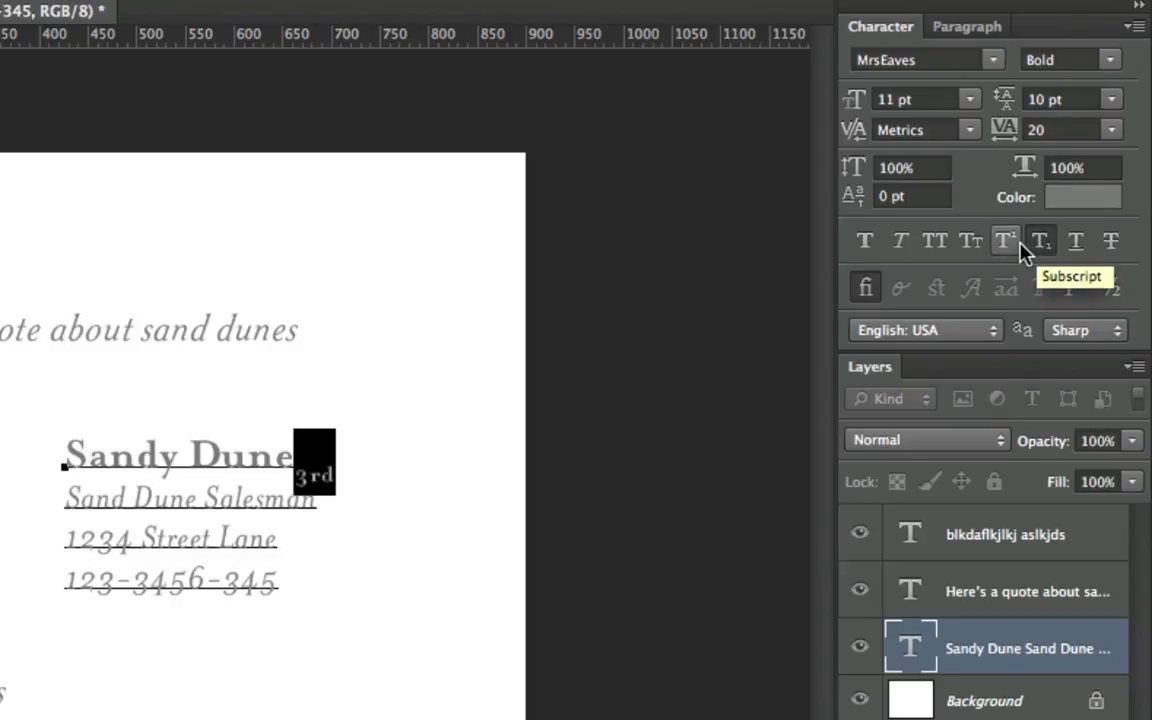
{"action": "left_click", "coordinate": [1014, 248]}
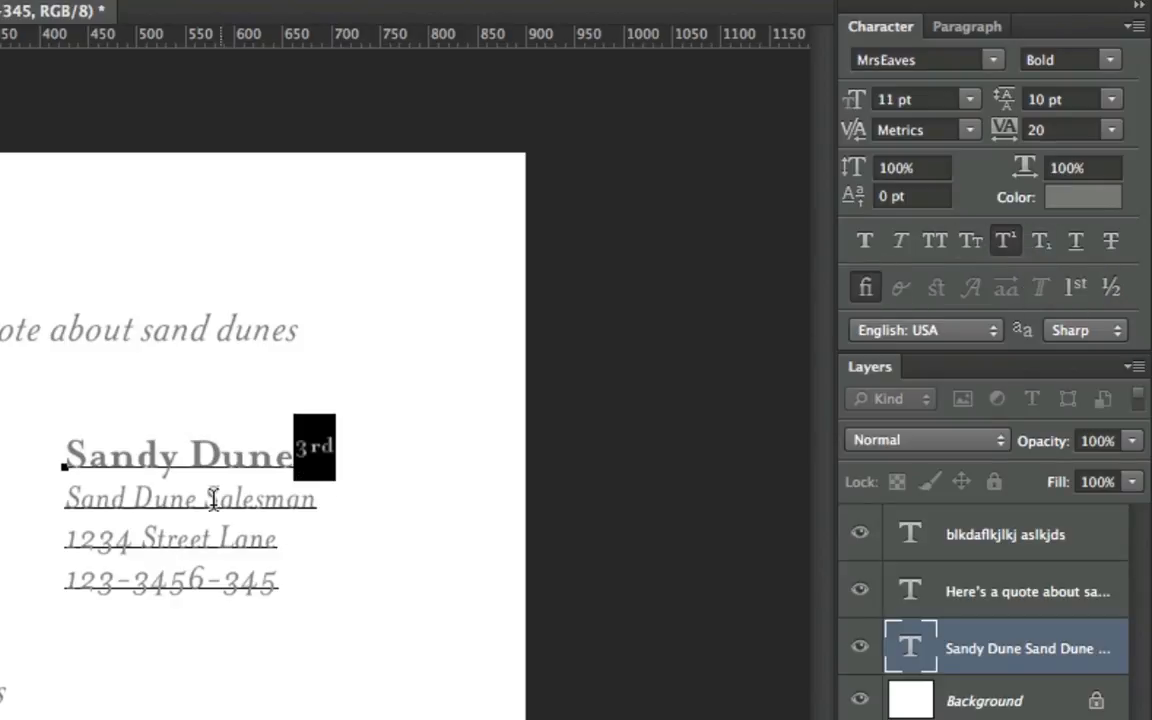
Step: Set the whole name line in All Caps after trying Small Caps, and turn off its superscript
{"action": "left_click_drag", "start_coordinate": [66, 498], "coordinate": [318, 497]}
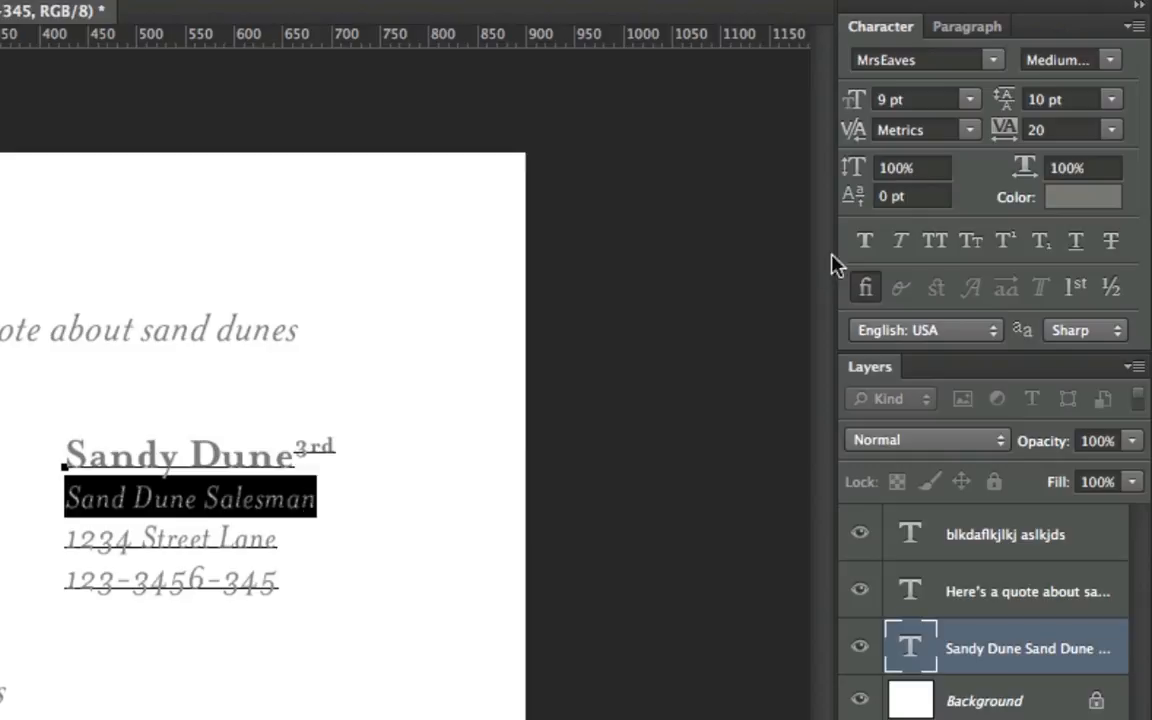
{"action": "left_click_drag", "start_coordinate": [66, 455], "coordinate": [334, 452]}
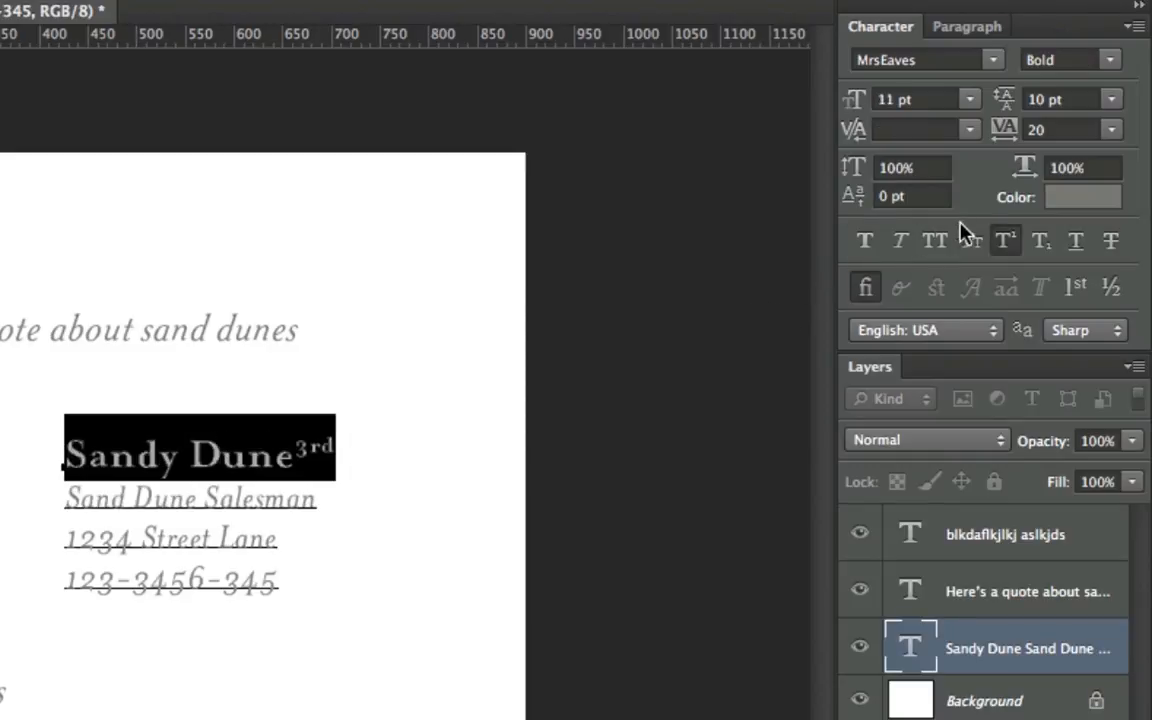
{"action": "left_click", "coordinate": [935, 243]}
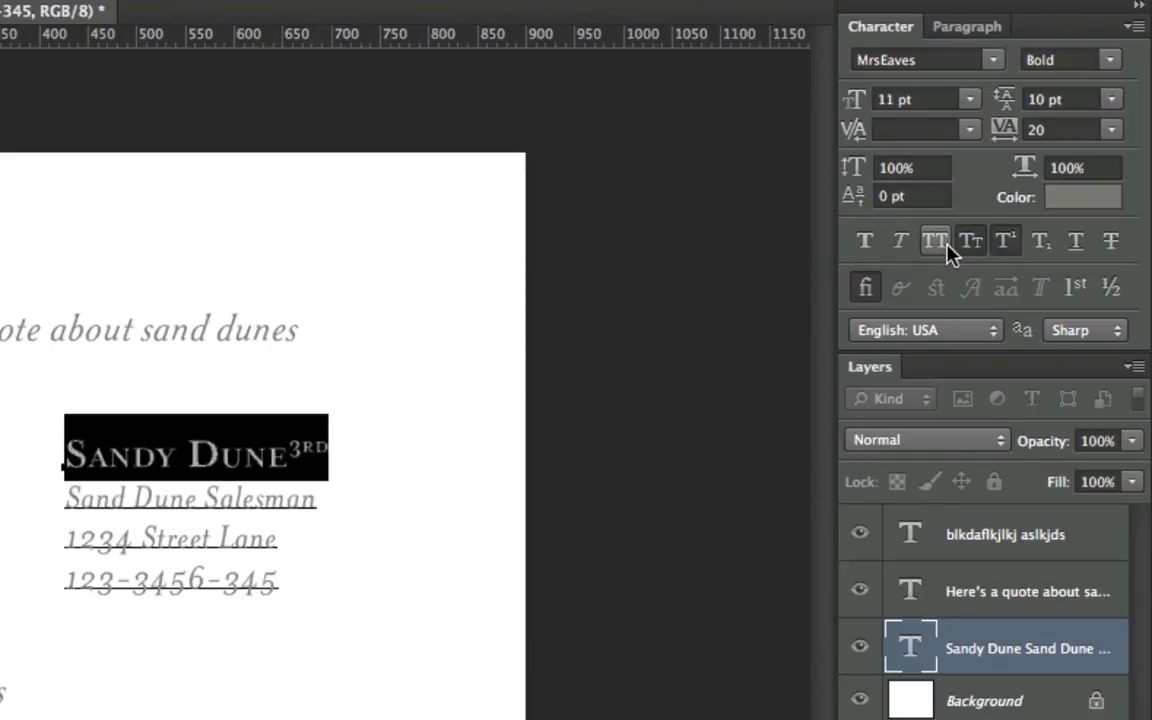
{"action": "left_click", "coordinate": [940, 245]}
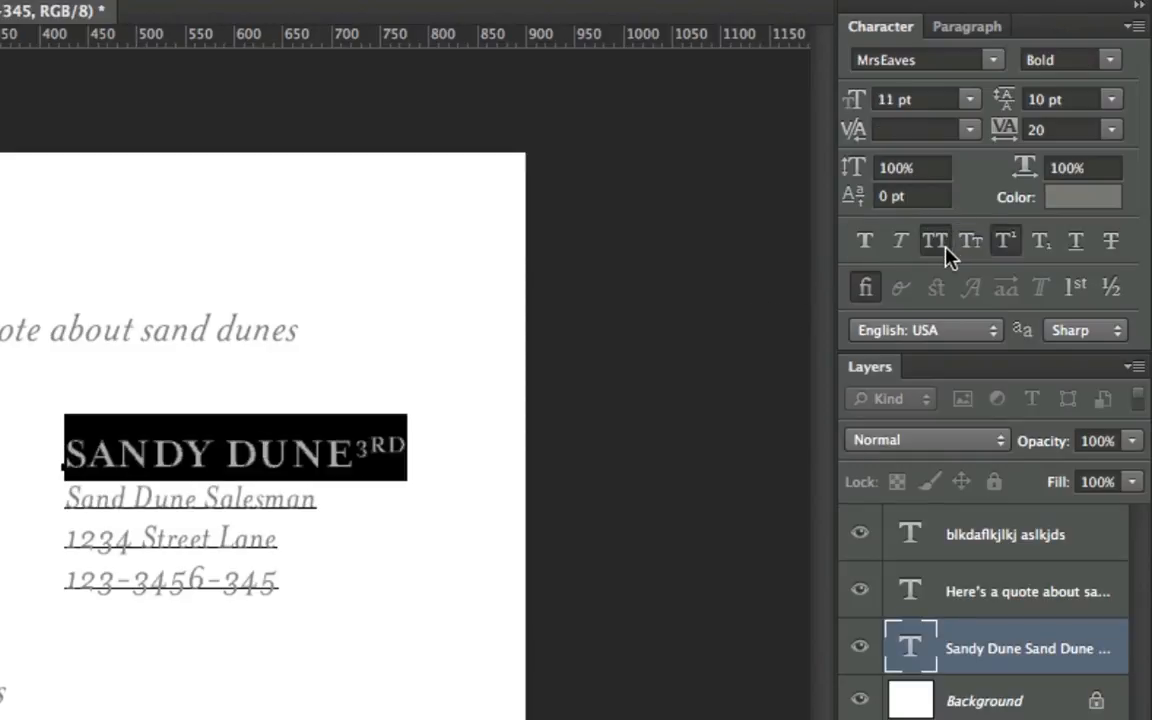
{"action": "left_click", "coordinate": [1005, 243]}
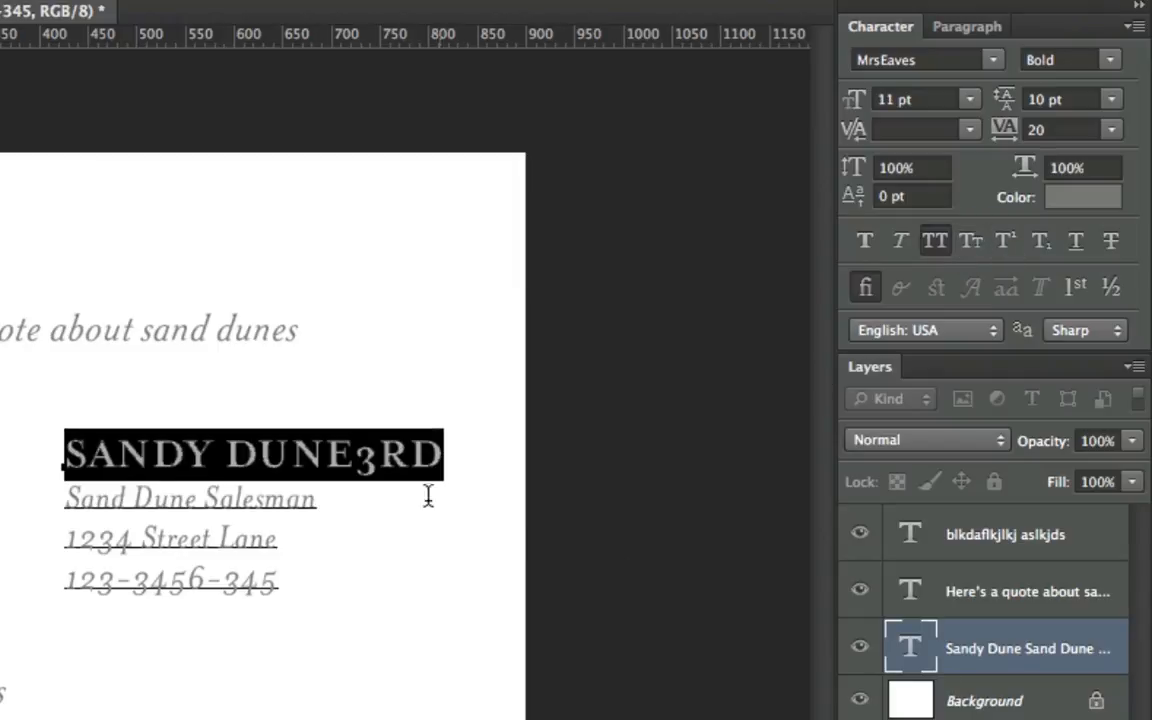
Step: Delete the "3rd" suffix from the name line and move the contact text block slightly up and to the right
{"action": "left_click", "coordinate": [316, 492]}
{"action": "left_click_drag", "start_coordinate": [355, 455], "coordinate": [440, 452]}
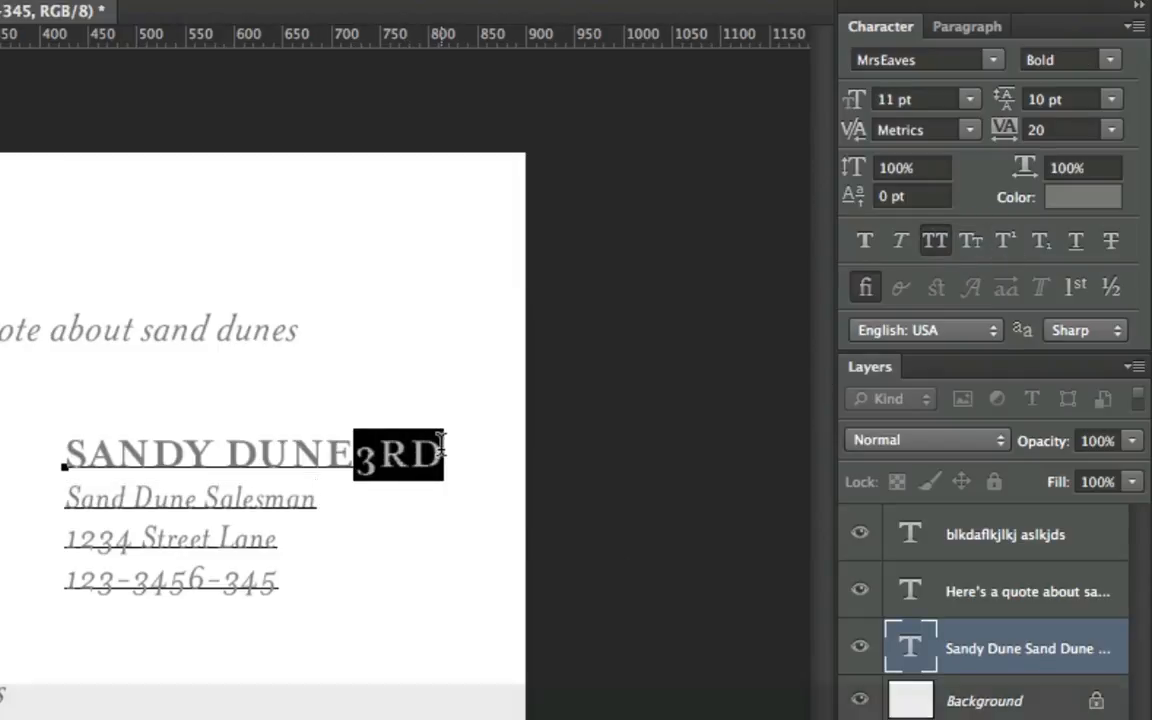
{"action": "key", "text": "BackSpace"}
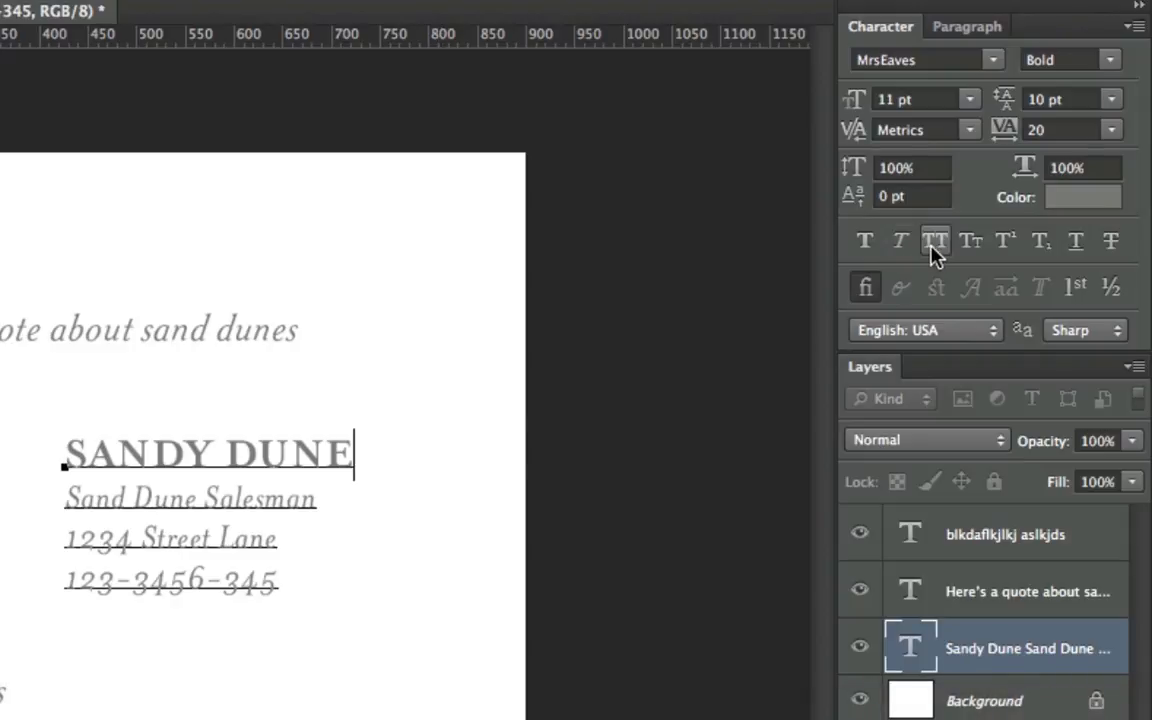
{"action": "key", "text": "ctrl+Return"}
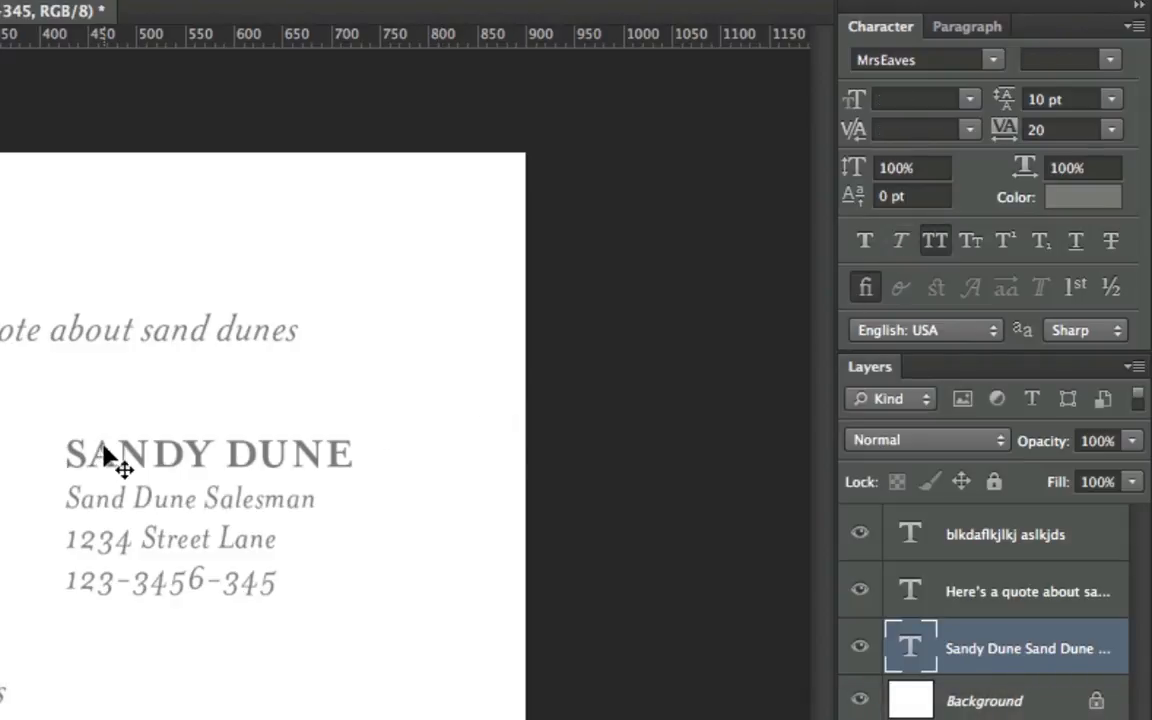
{"action": "mouse_move", "coordinate": [123, 465]}
{"action": "left_mouse_down"}
{"action": "mouse_move", "coordinate": [71, 436]}
{"action": "mouse_move", "coordinate": [140, 450]}
{"action": "left_mouse_up"}
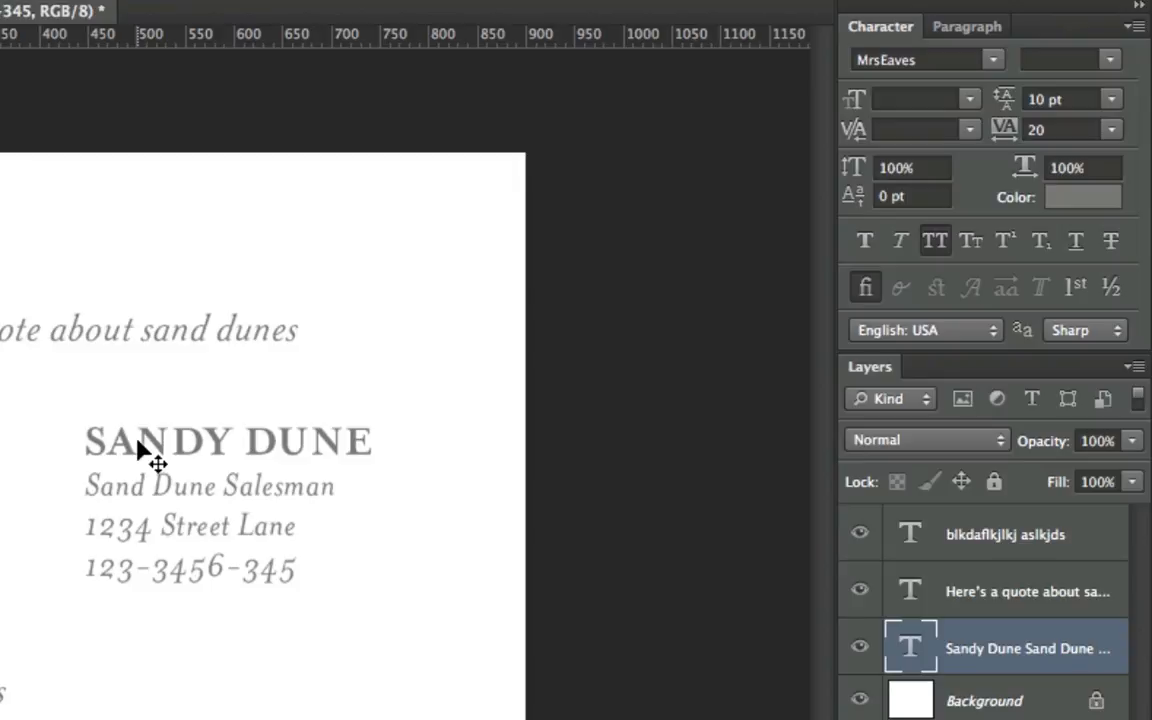